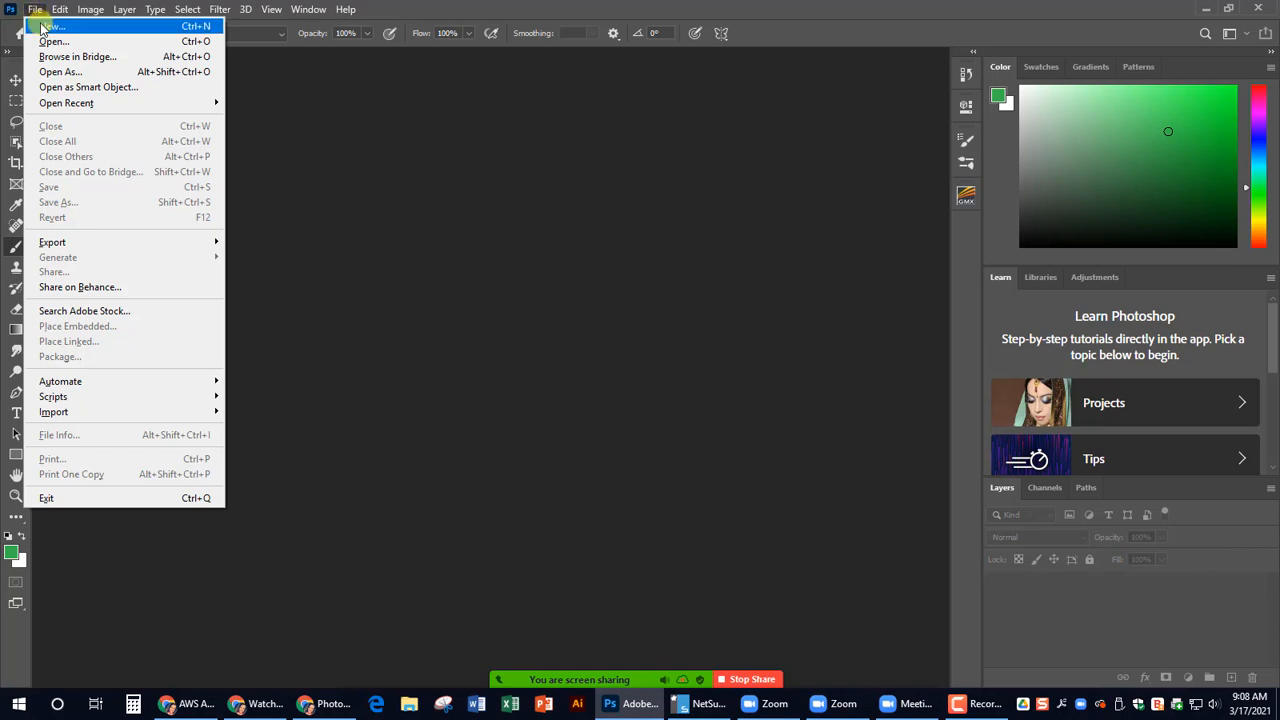
# - Start a new document and choose the 1000 pixel grid preset from the Art & Illustration presets
pyautogui.click(48, 26)
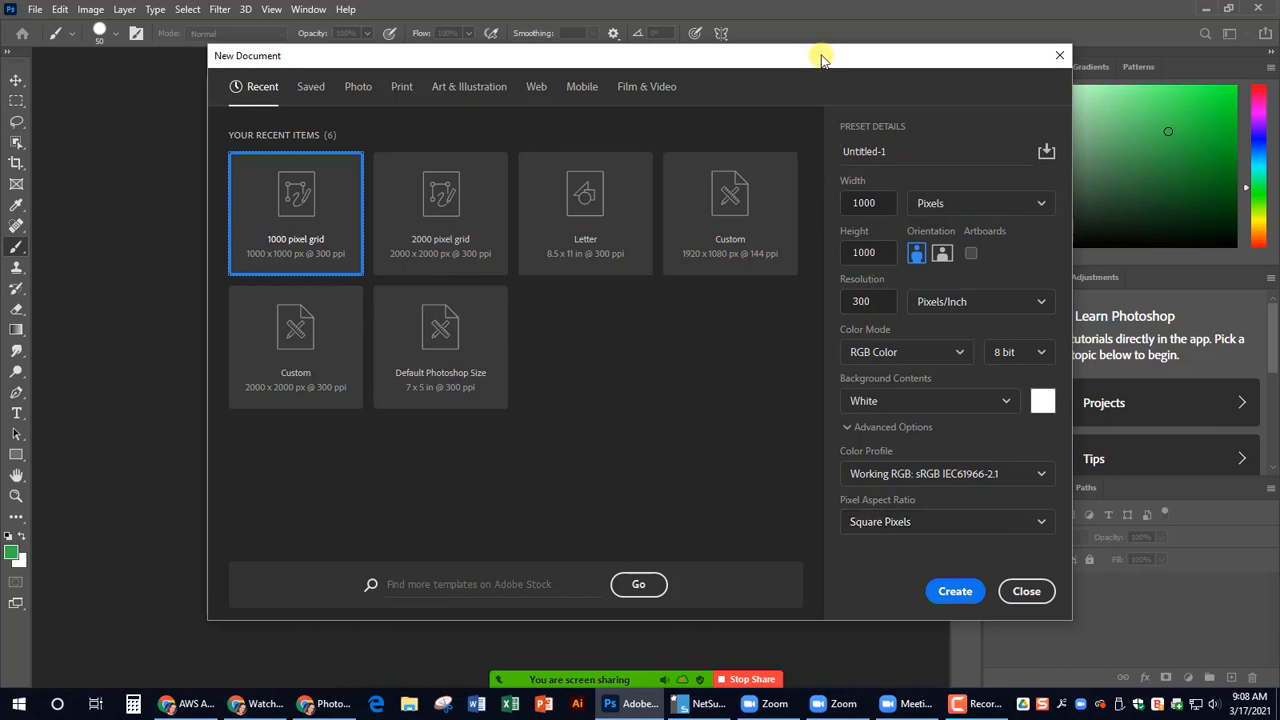
pyautogui.moveTo(817, 55); pyautogui.dragTo(788, 73)
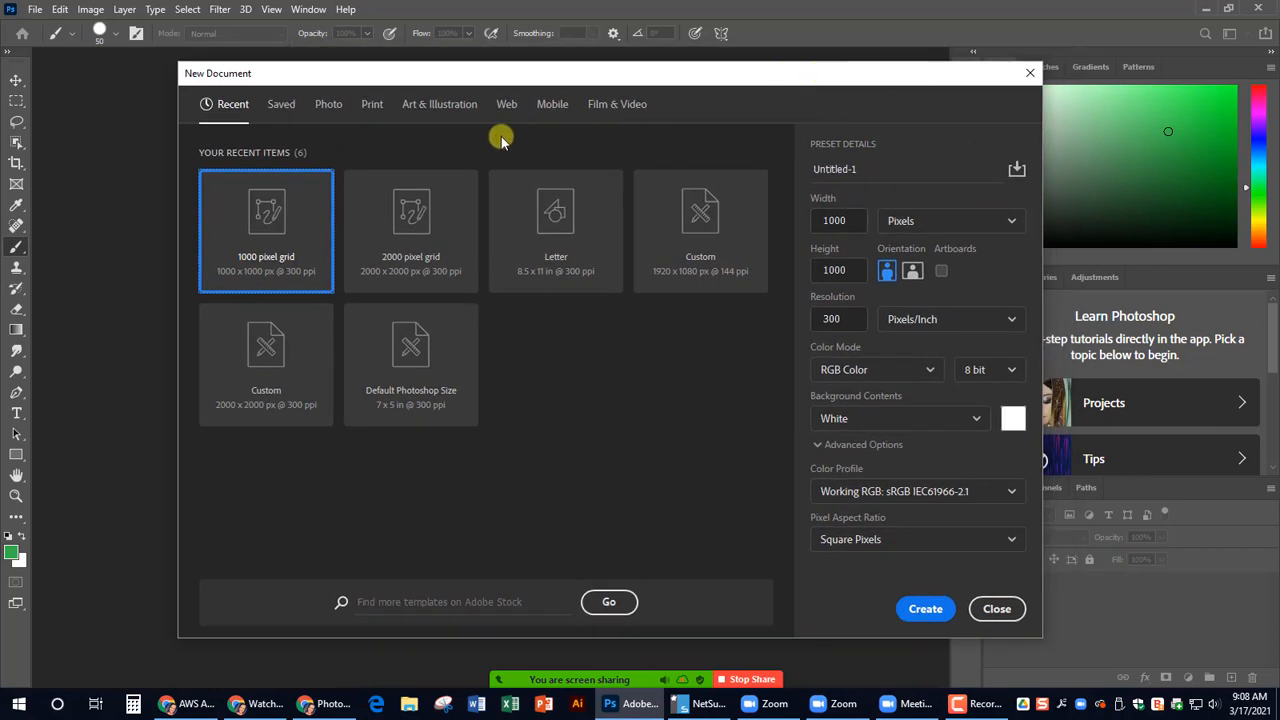
pyautogui.click(430, 115)
pyautogui.click(430, 115)
pyautogui.click(430, 115)
pyautogui.click(430, 115)
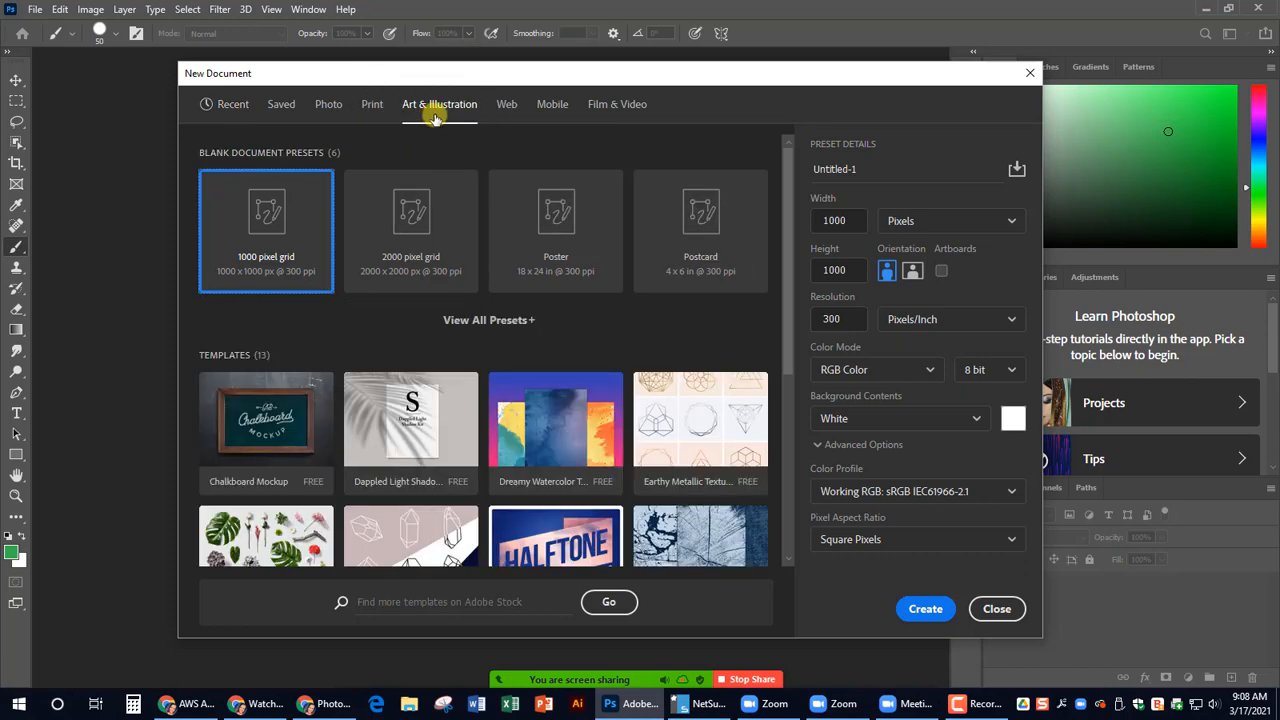
pyautogui.click(254, 274)
pyautogui.click(254, 274)
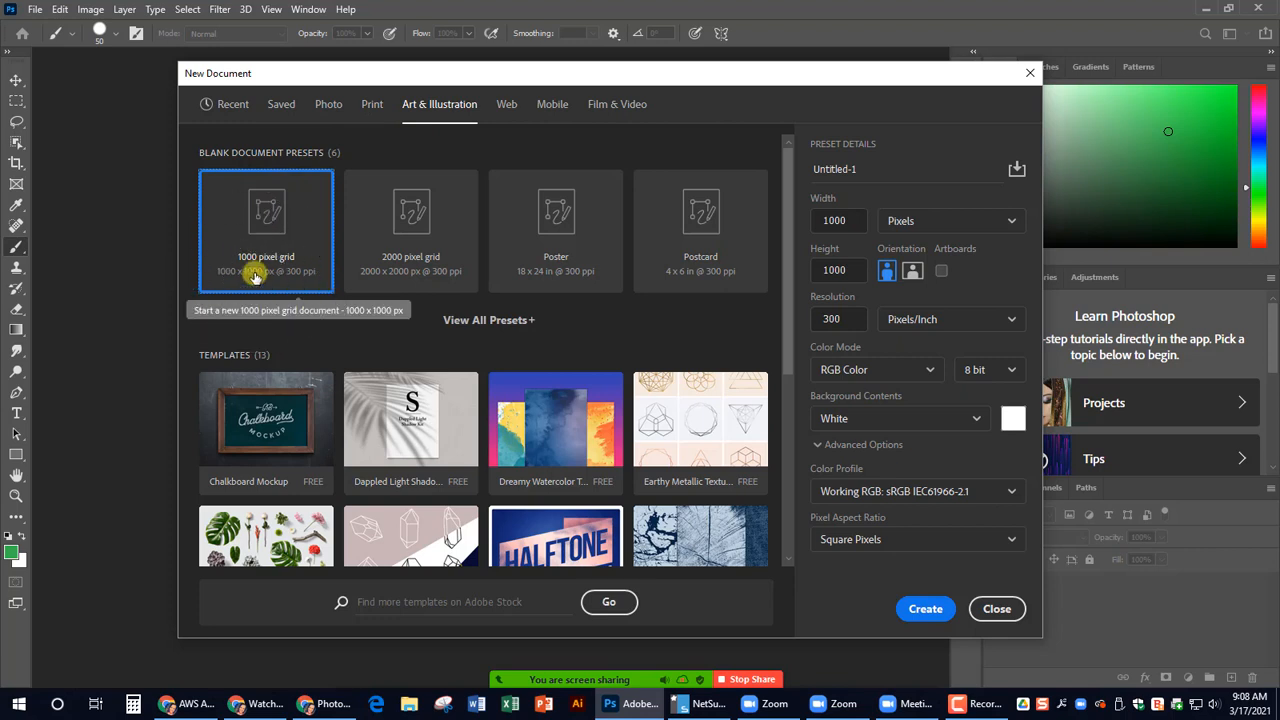
pyautogui.click(254, 274)
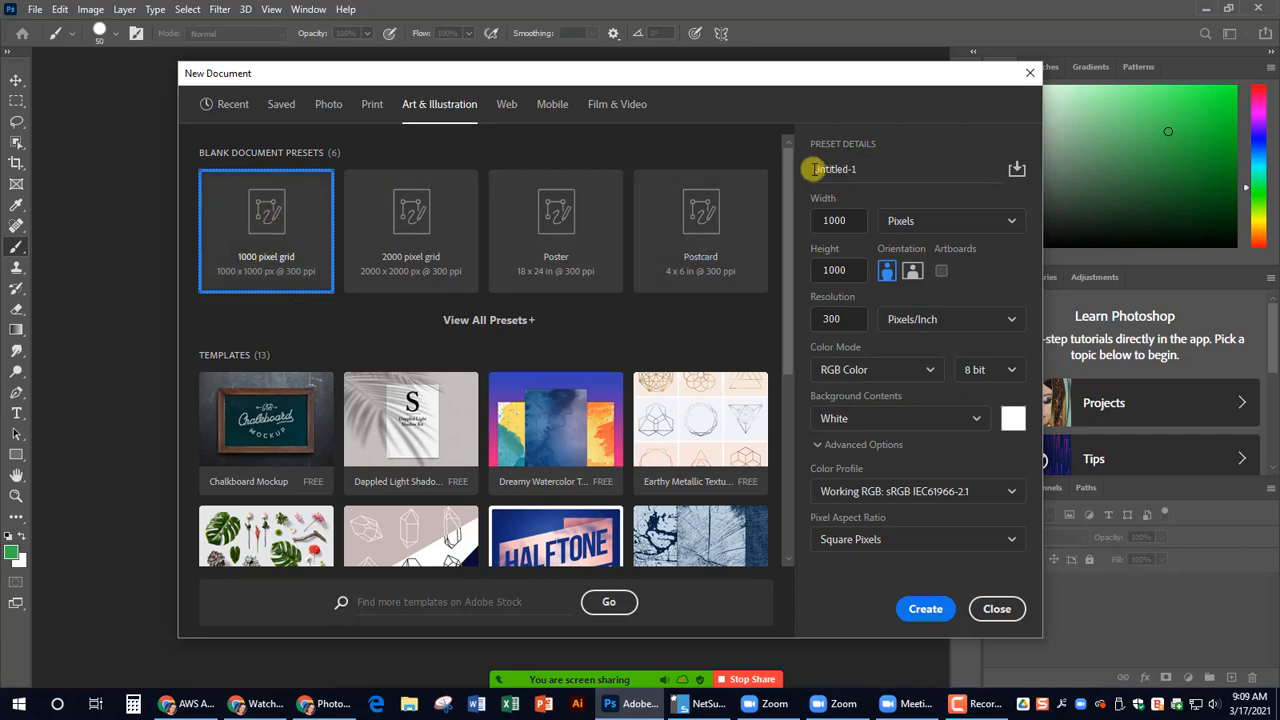
# - Name the new document "AWS Brush Tool" and create it
pyautogui.press('ctrl')
pyautogui.press('ctrl')
pyautogui.press('ctrl')
pyautogui.moveTo(815, 172); pyautogui.dragTo(871, 172)
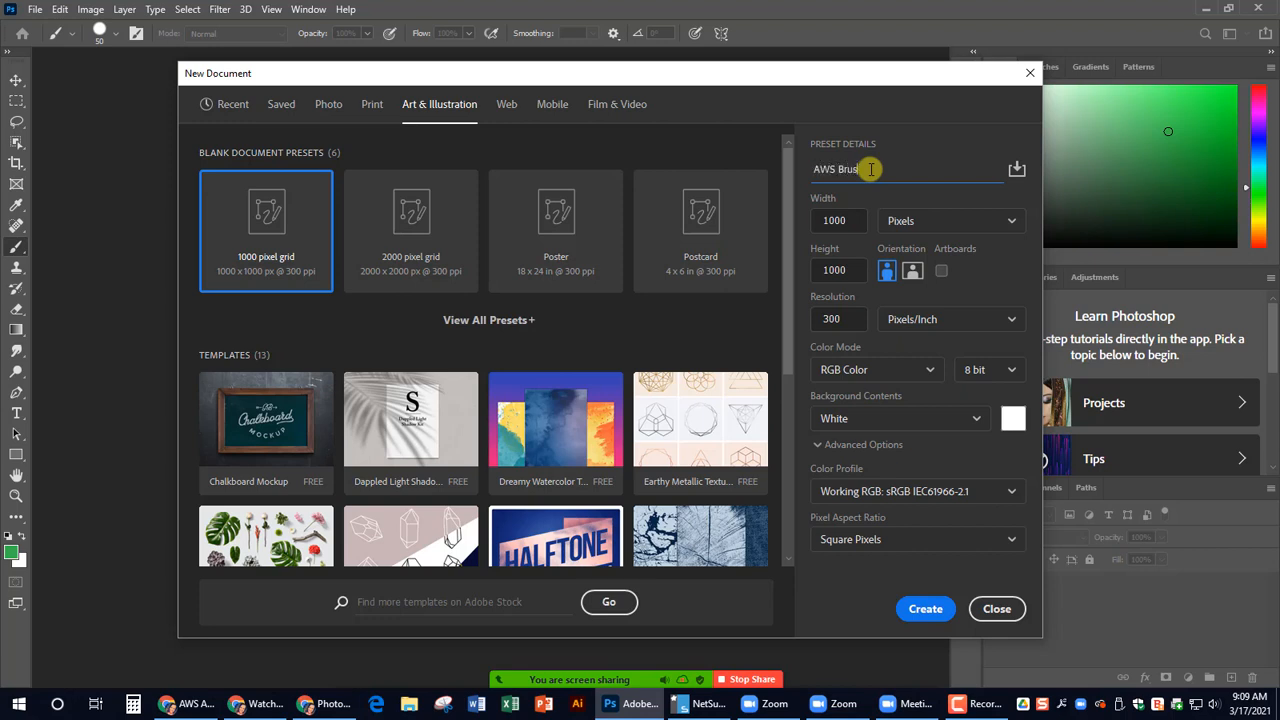
pyautogui.write('ol')
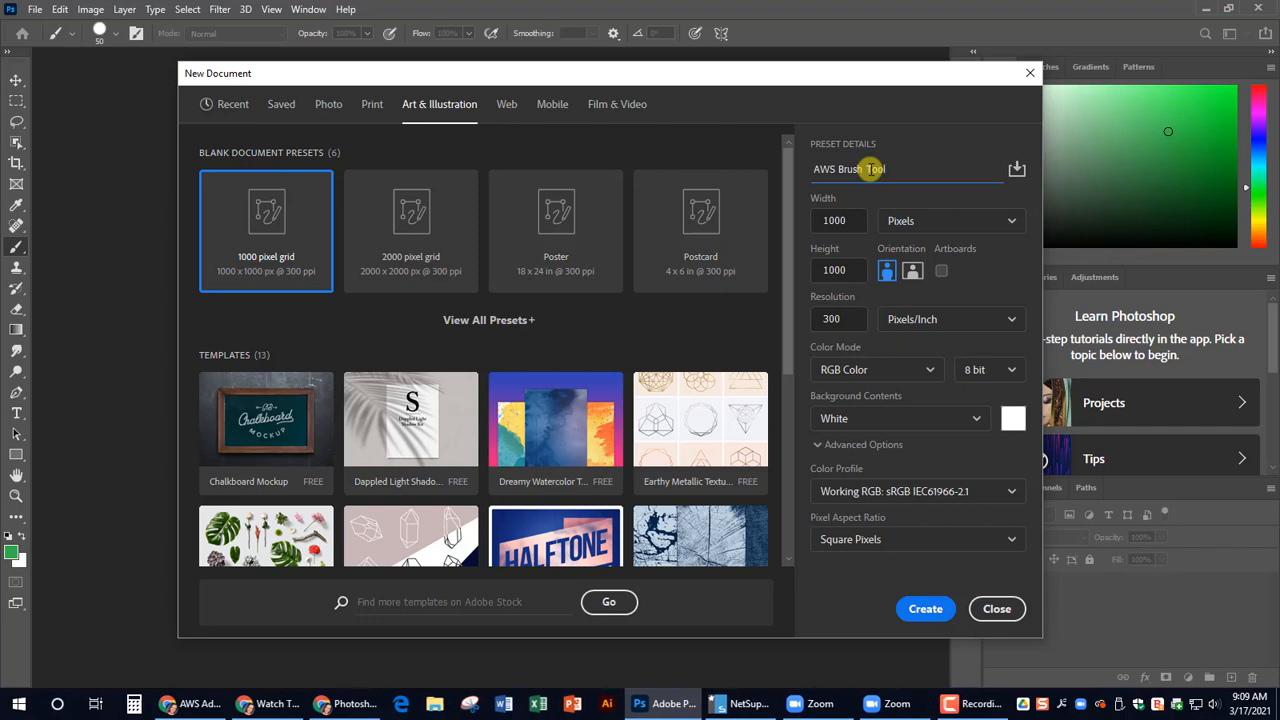
pyautogui.click(930, 610)
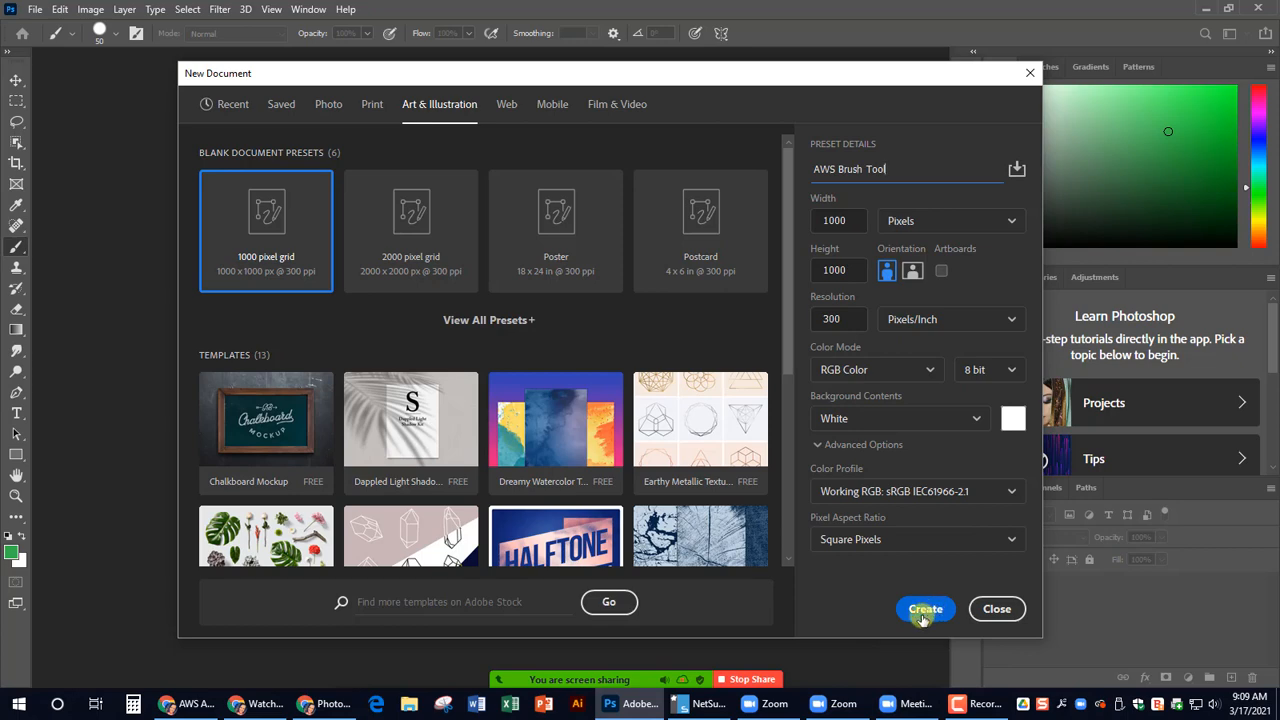
pyautogui.click(925, 609)
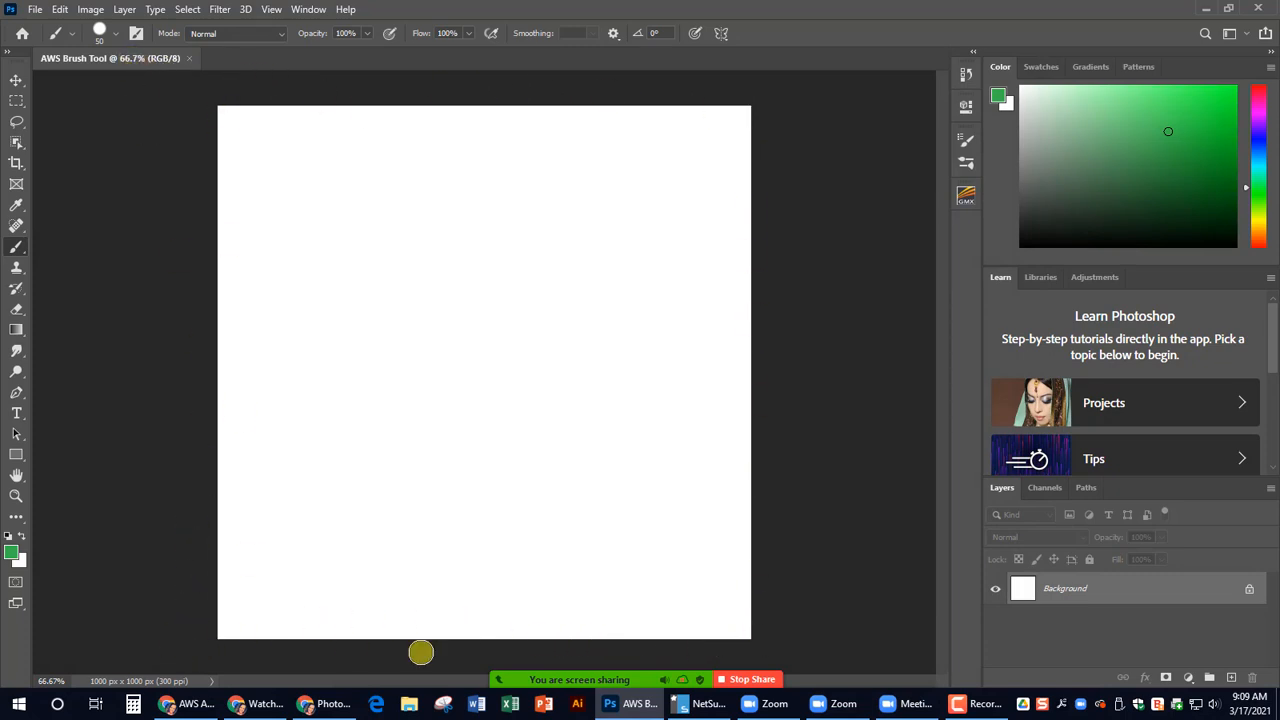
# - Activate the Move tool and select the Essentials workspace
pyautogui.click(16, 79)
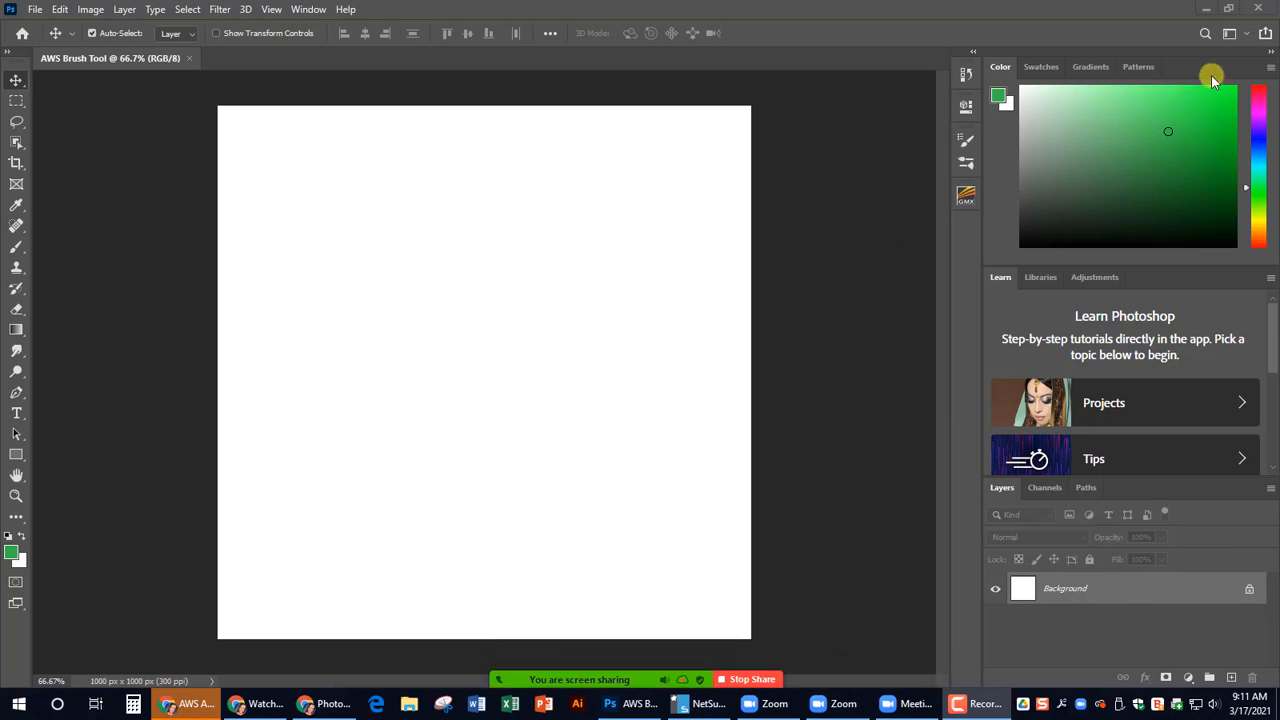
pyautogui.press('ctrl')
pyautogui.press('ctrl')
pyautogui.click(1246, 36)
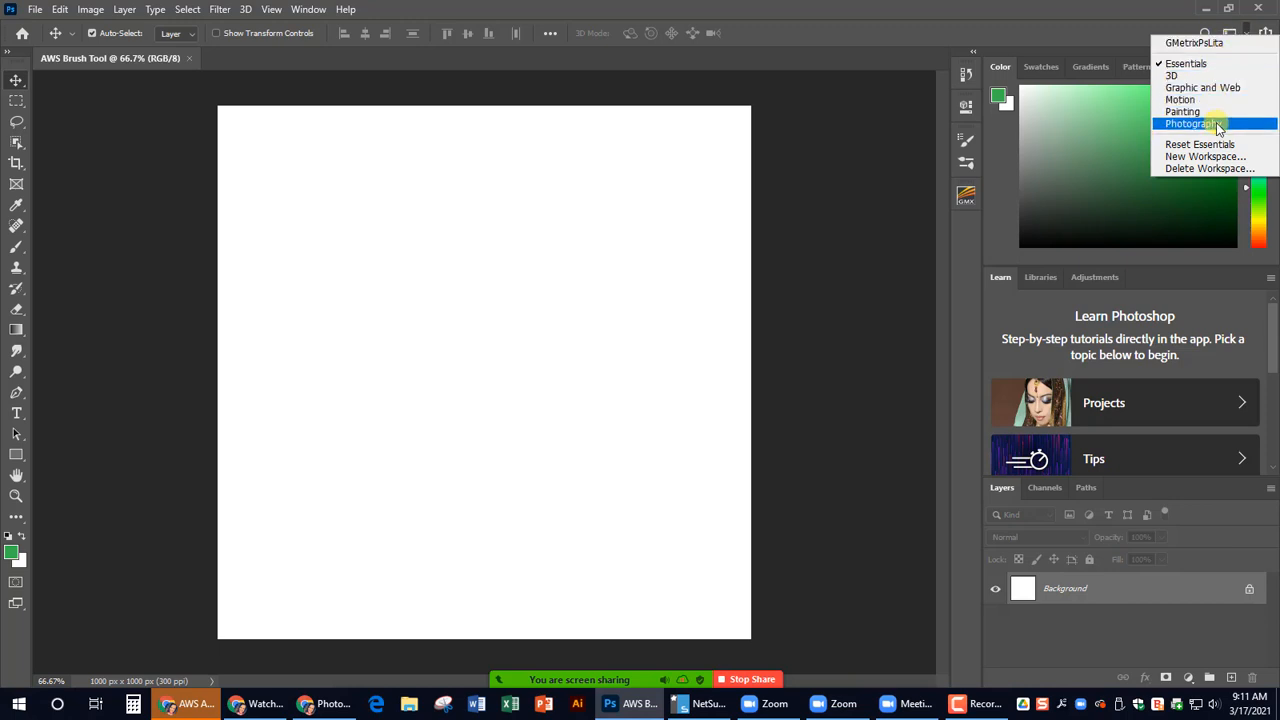
pyautogui.click(1208, 64)
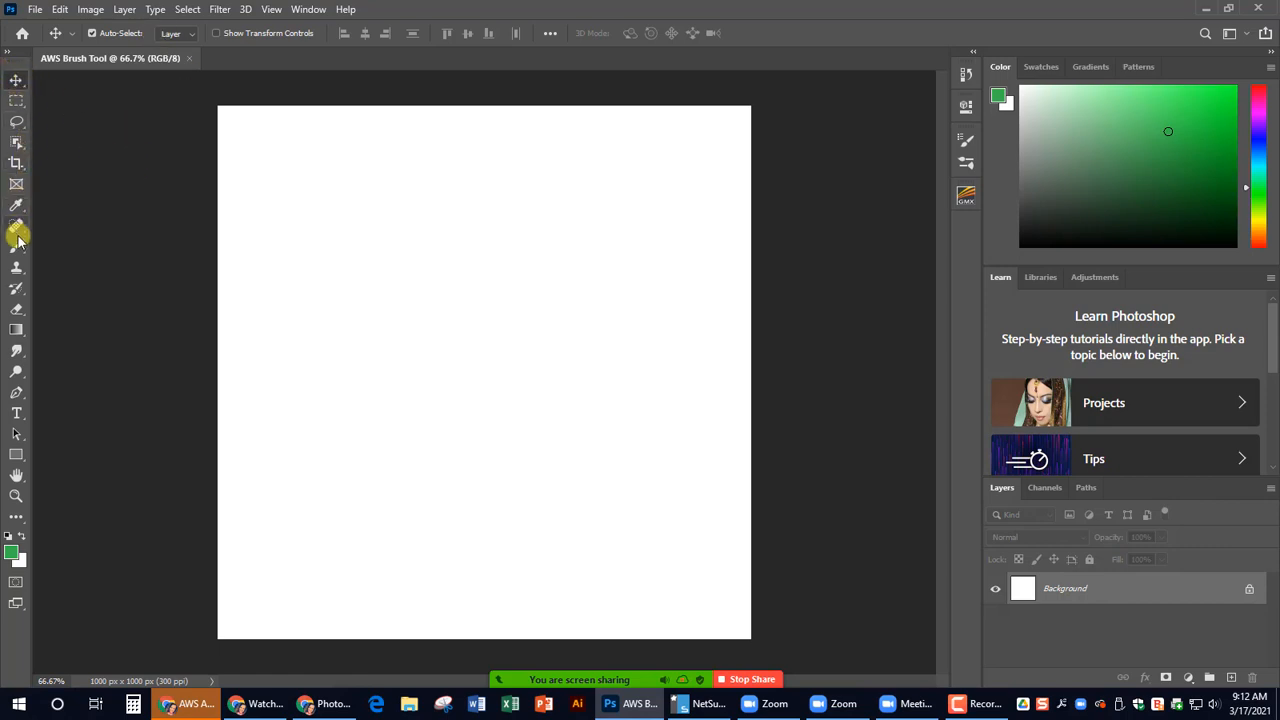
# - Activate the Brush tool and set the brush size to 15 px
pyautogui.press('ctrl')
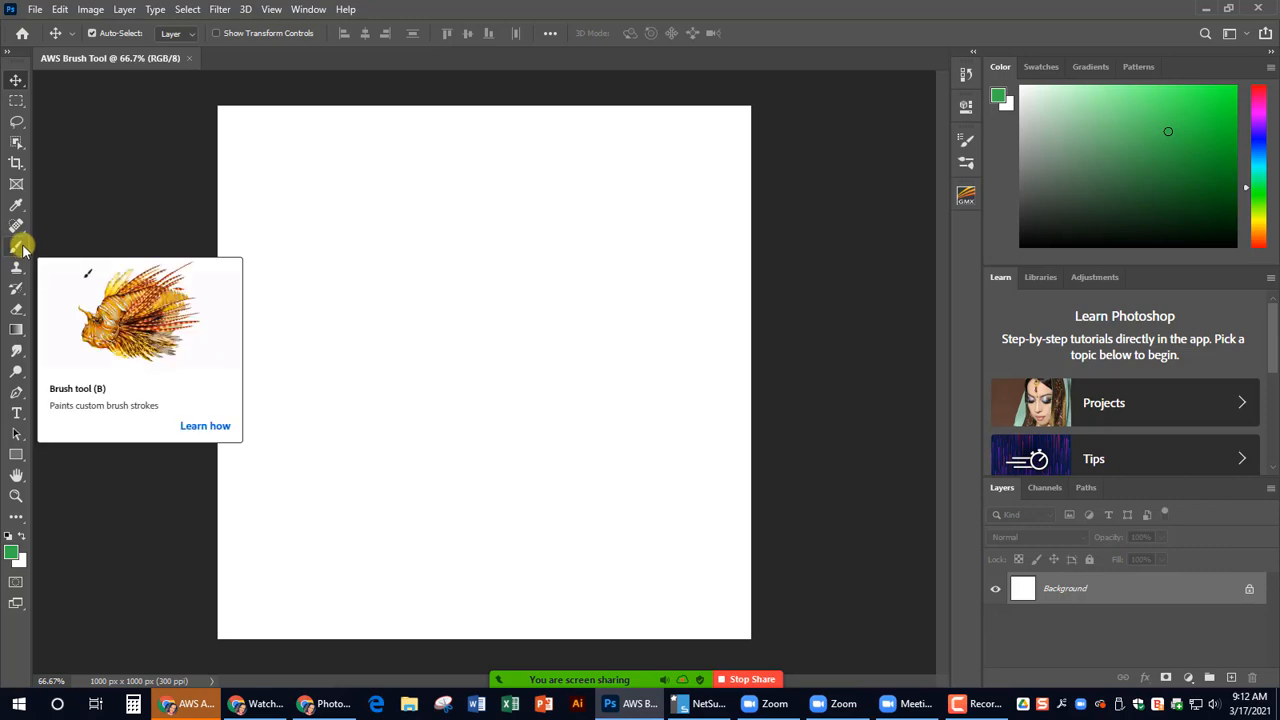
pyautogui.click(17, 249)
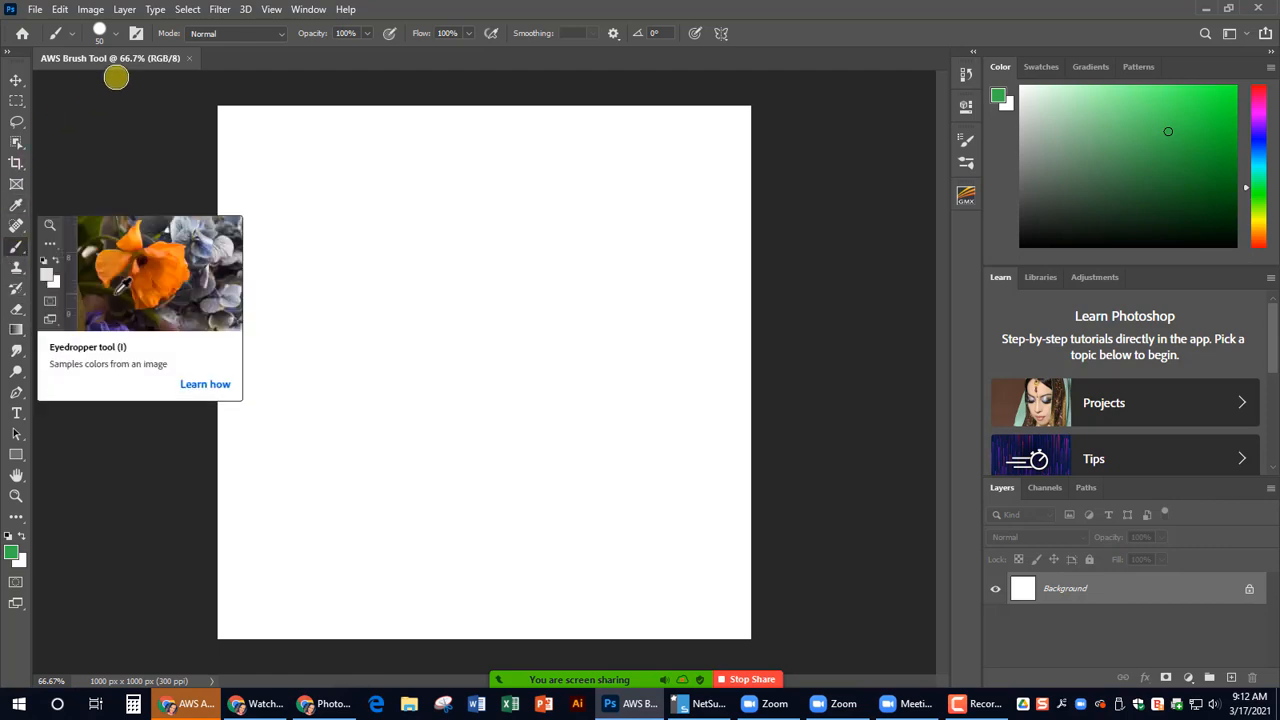
pyautogui.click(118, 37)
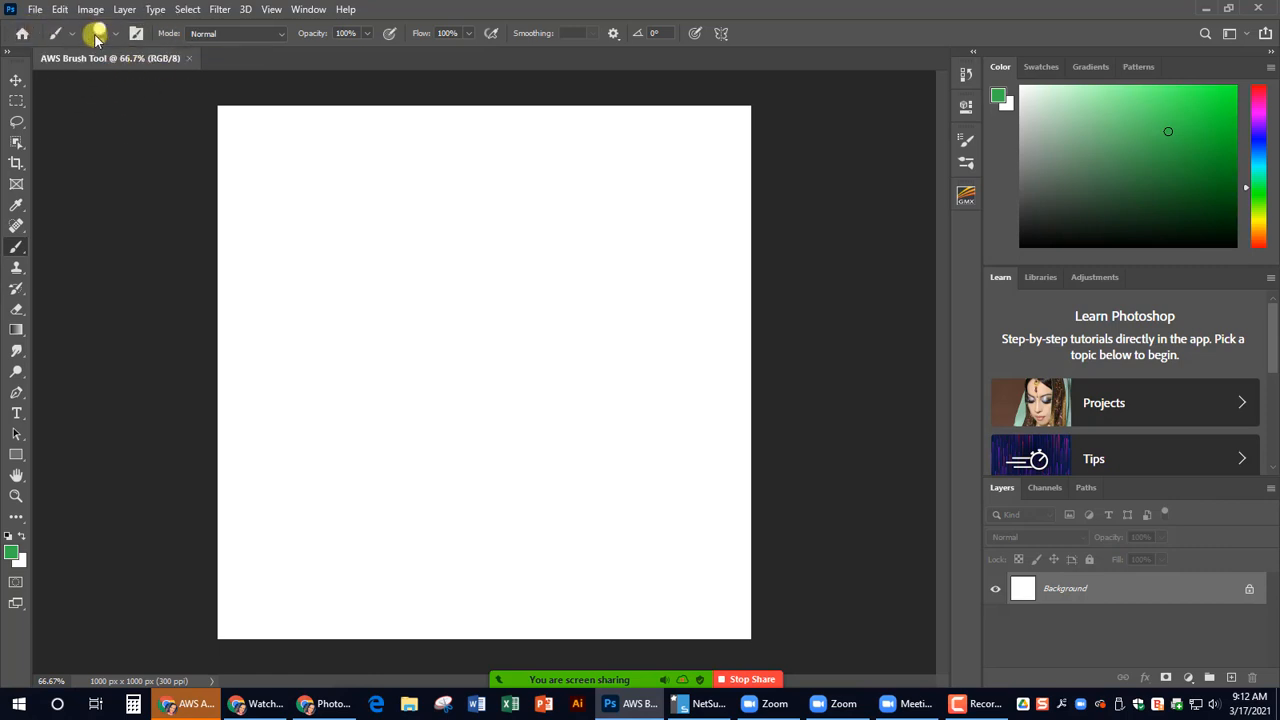
pyautogui.click(107, 45)
pyautogui.click(117, 37)
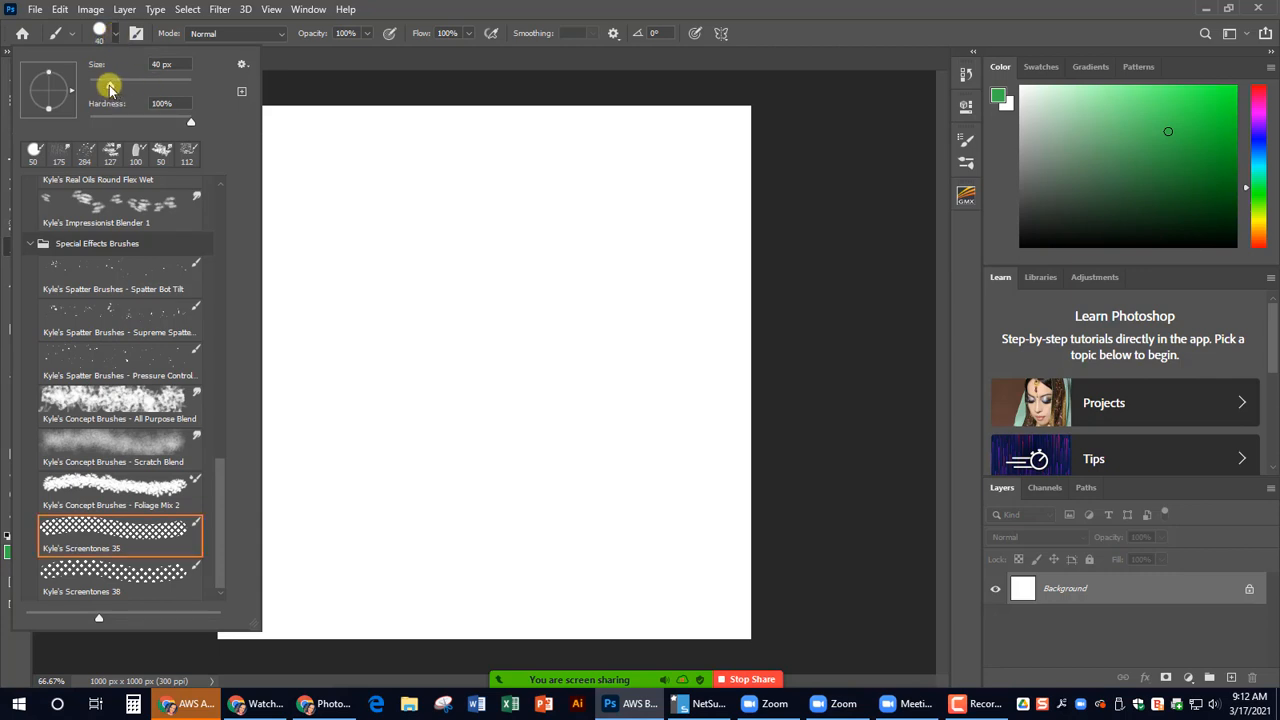
pyautogui.moveTo(110, 88); pyautogui.dragTo(97, 85)
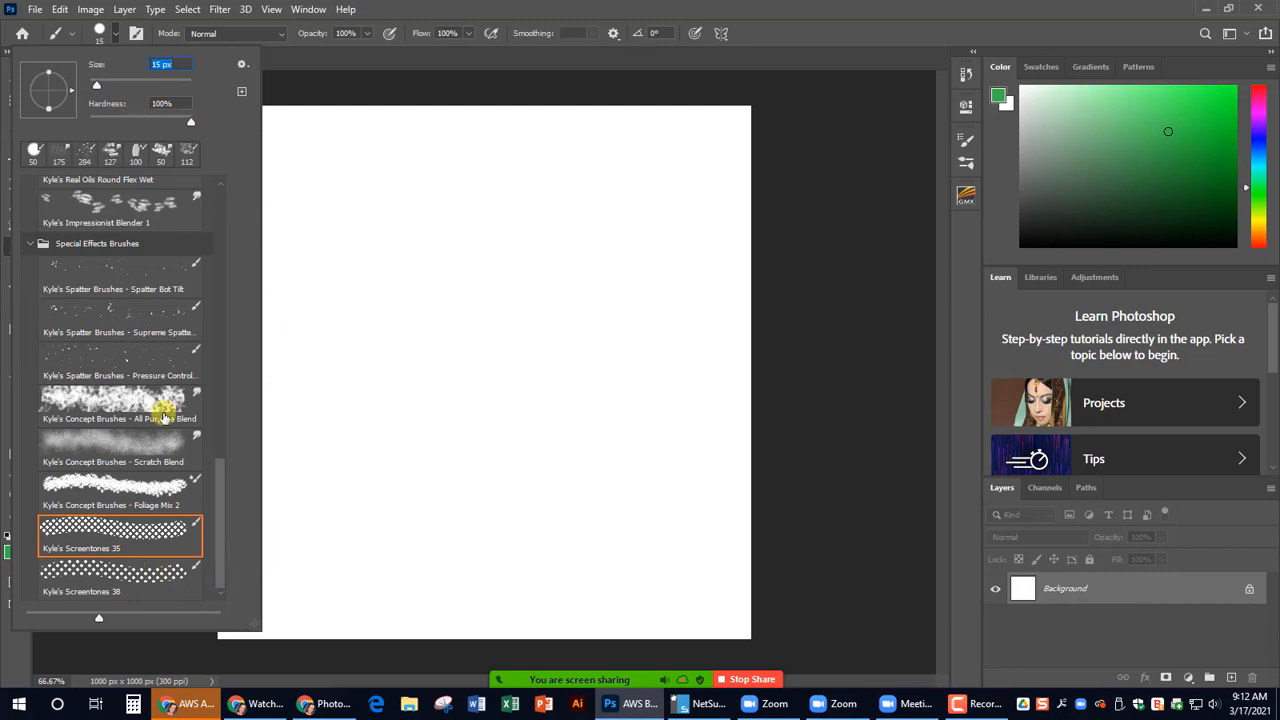
# - Collapse the Special Effects, Wet Media, Dry Media and General brush folders in the brush preset list
pyautogui.click(33, 248)
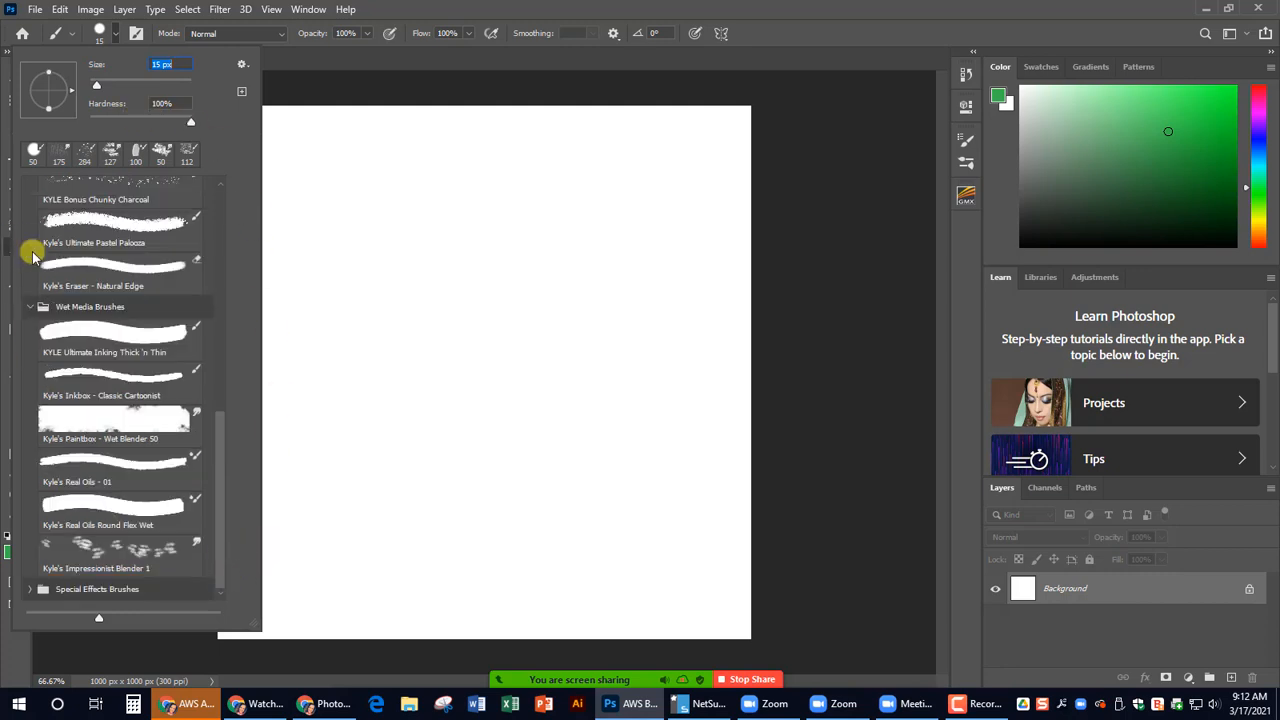
pyautogui.click(34, 310)
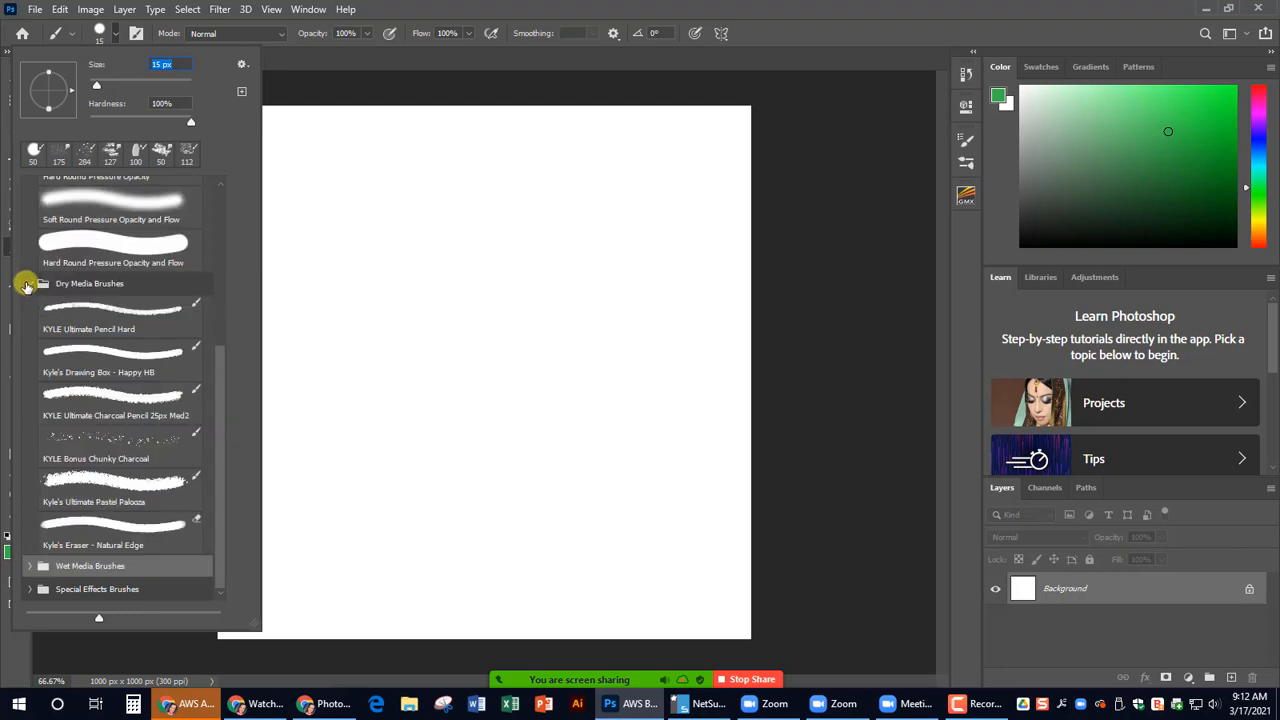
pyautogui.click(31, 285)
pyautogui.scroll(1, 30, 205)
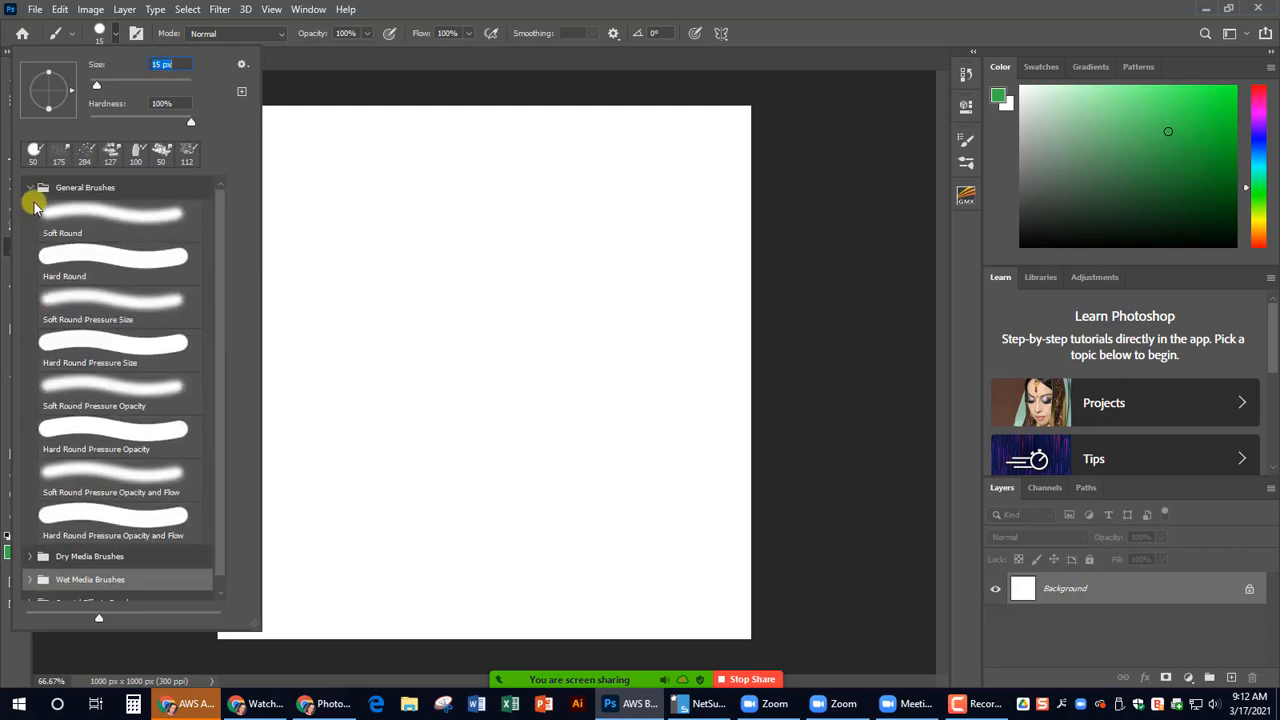
pyautogui.click(31, 195)
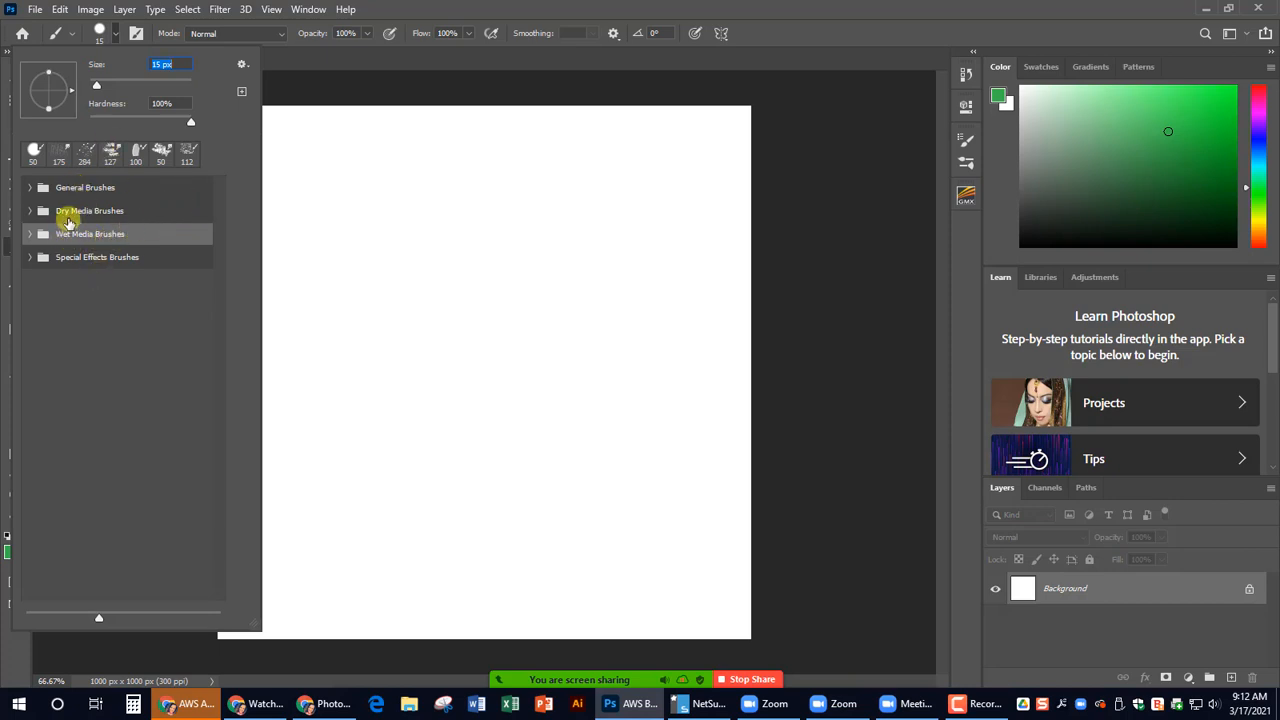
# - Set the brush size to 21 px and choose the Soft Round brush from General Brushes
pyautogui.press(']')
pyautogui.press(']')
pyautogui.press(']')
pyautogui.press('[')
pyautogui.press('[')
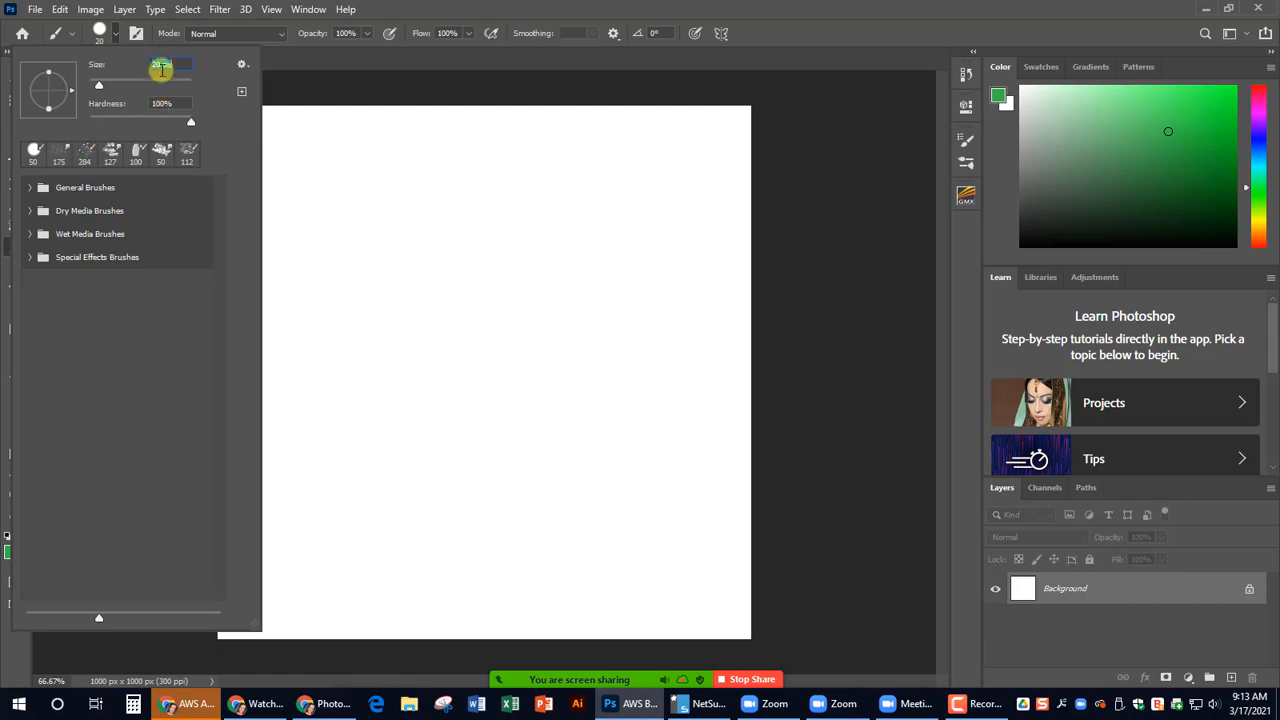
pyautogui.click(30, 187)
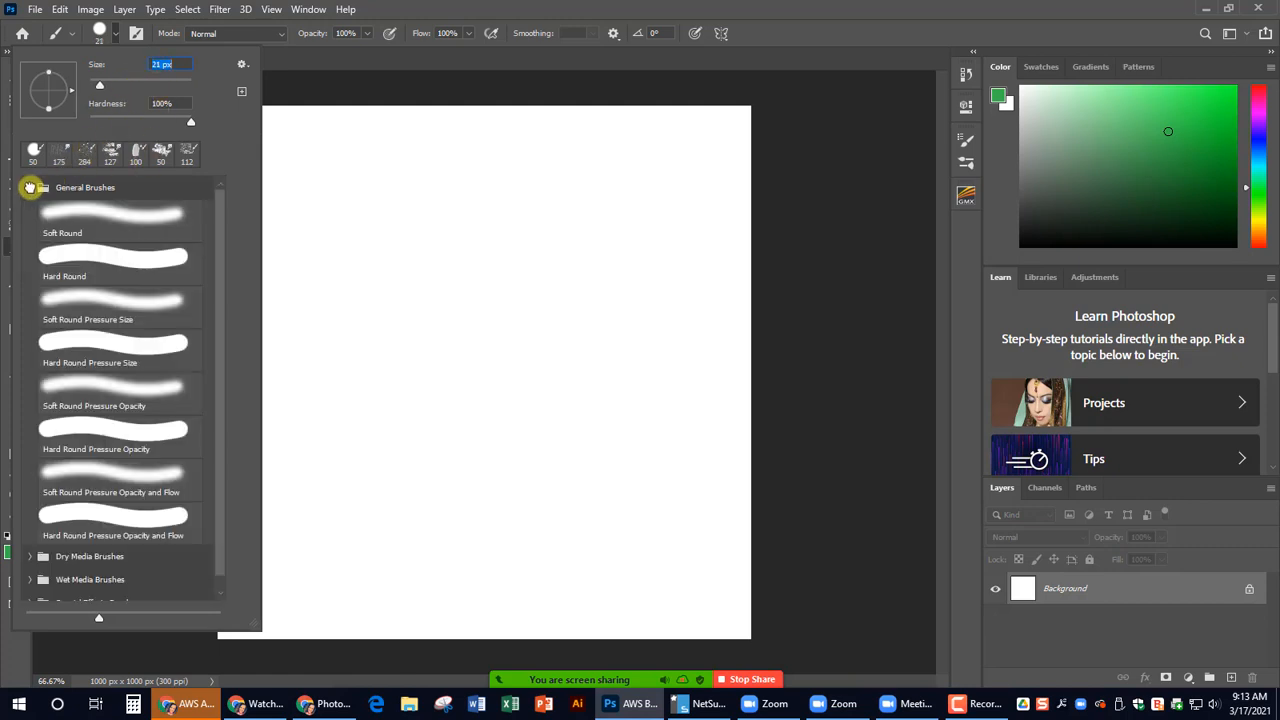
pyautogui.click(78, 216)
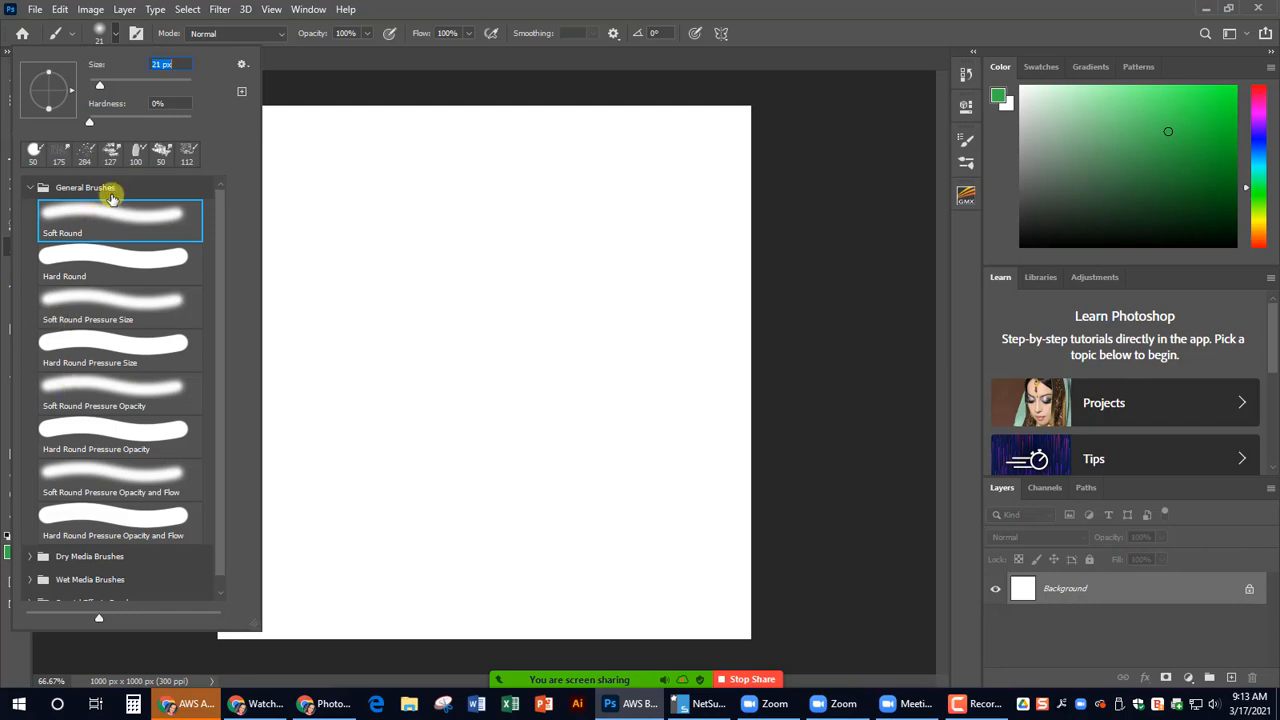
pyautogui.click(121, 33)
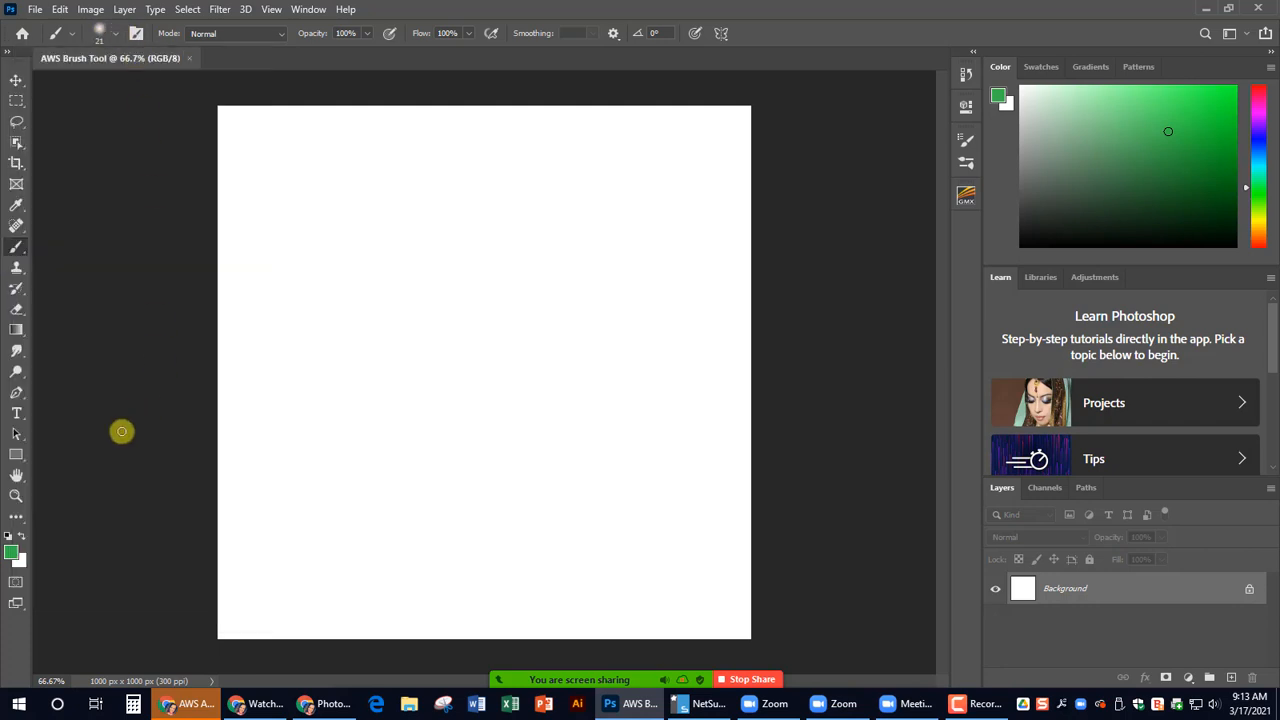
# - Keep green as the foreground color and paint a looping g-shaped stroke in the canvas's upper-left area
pyautogui.click(12, 553)
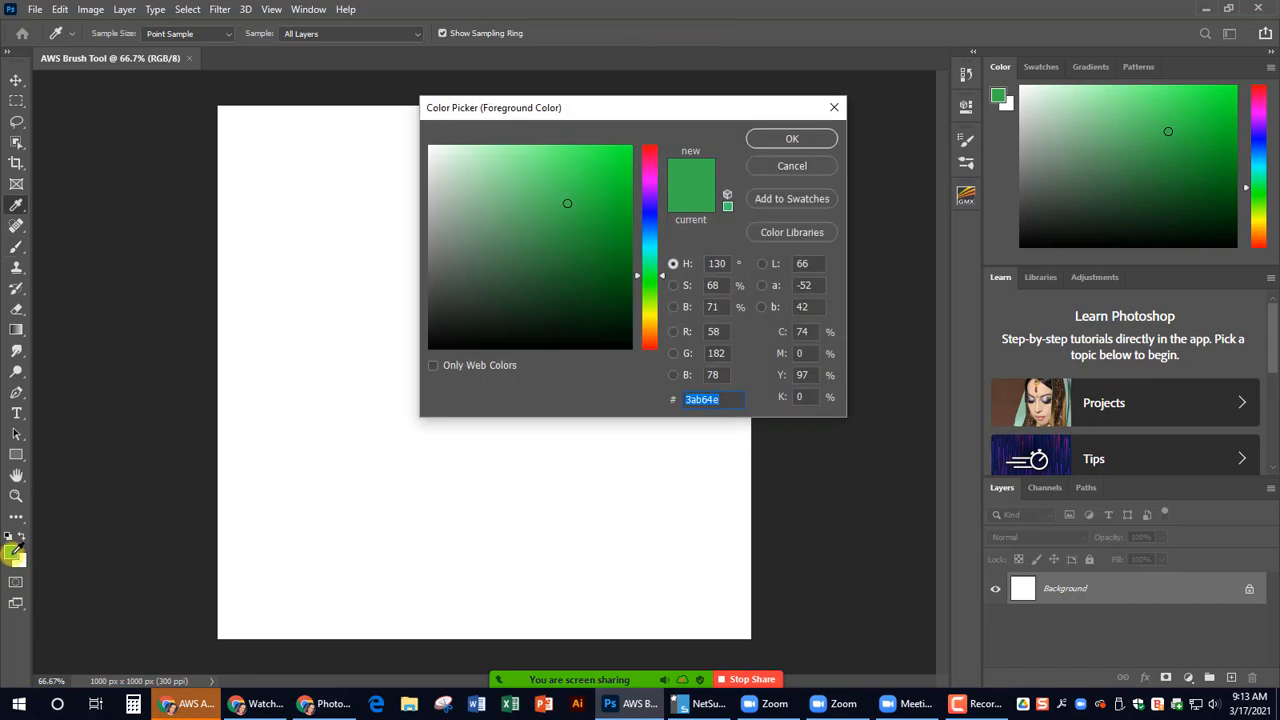
pyautogui.click(812, 137)
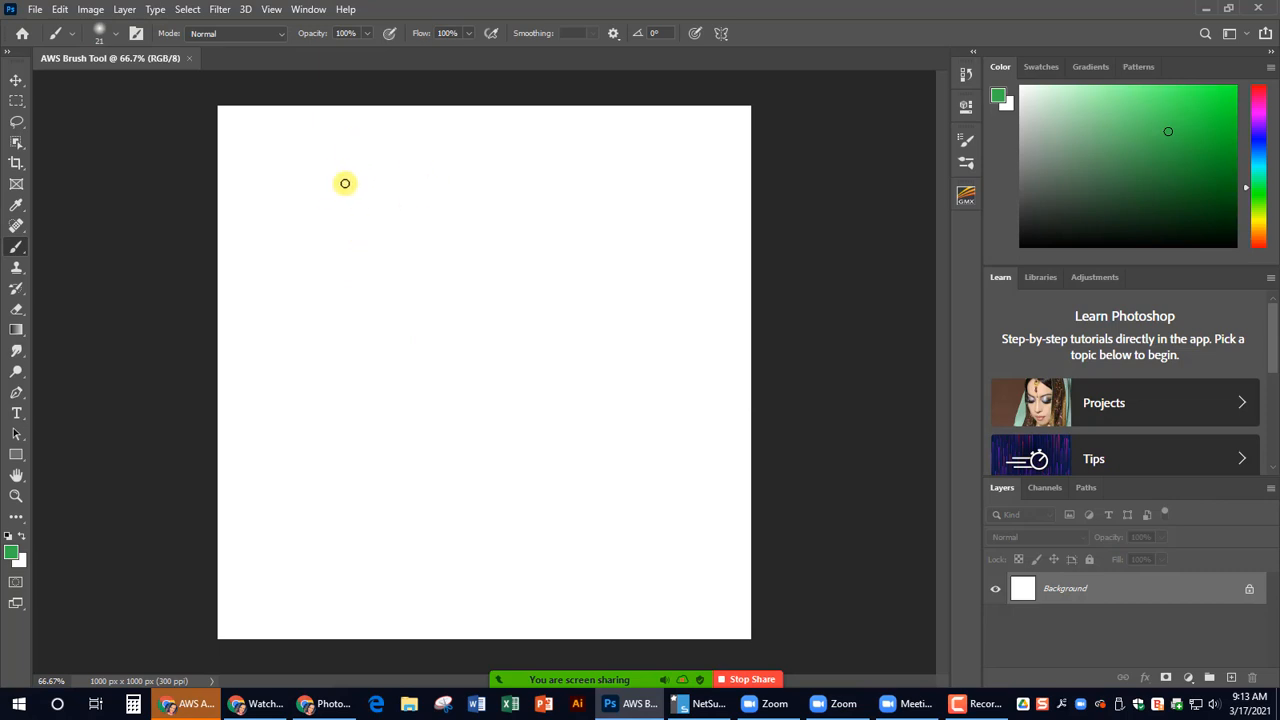
pyautogui.moveTo(362, 192)
pyautogui.mouseDown()
pyautogui.moveTo(342, 217)
pyautogui.moveTo(297, 230)
pyautogui.moveTo(330, 147)
pyautogui.moveTo(350, 198)
pyautogui.moveTo(355, 281)
pyautogui.moveTo(338, 350)
pyautogui.moveTo(307, 285)
pyautogui.moveTo(370, 133)
pyautogui.mouseUp()
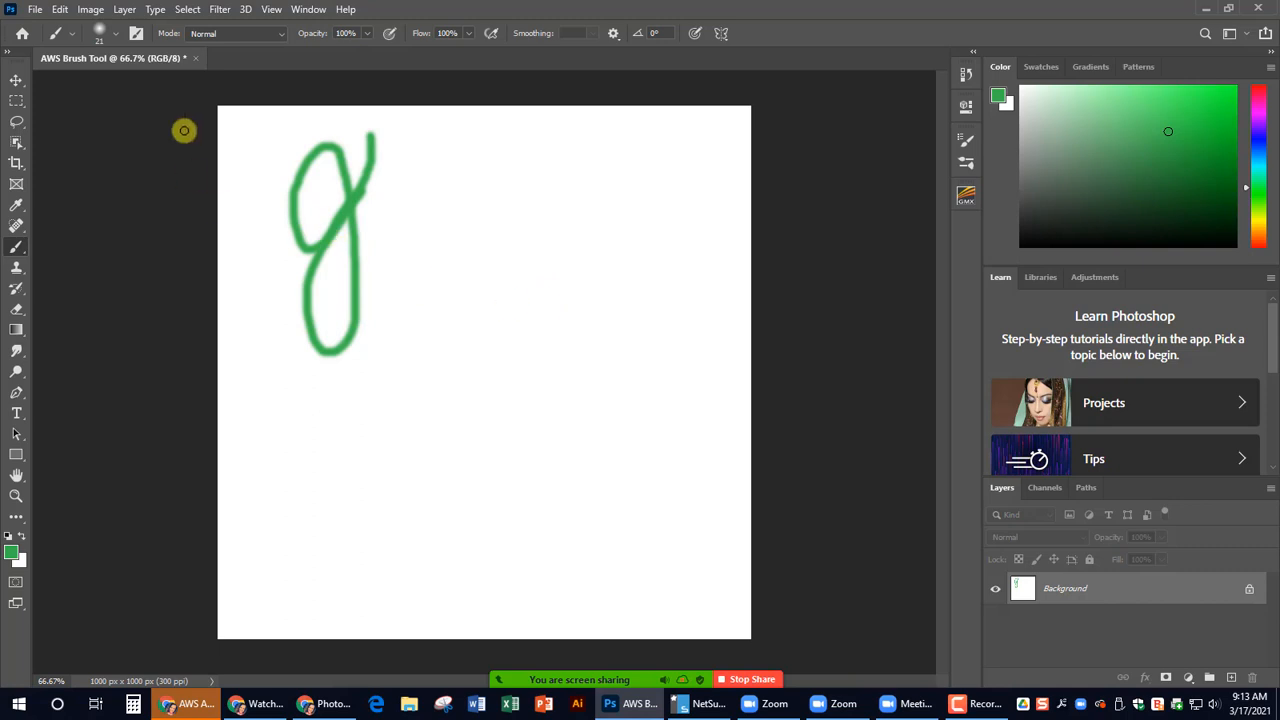
# - Switch to the Hard Round Pressure Opacity brush and set its size to 29 px
pyautogui.click(105, 34)
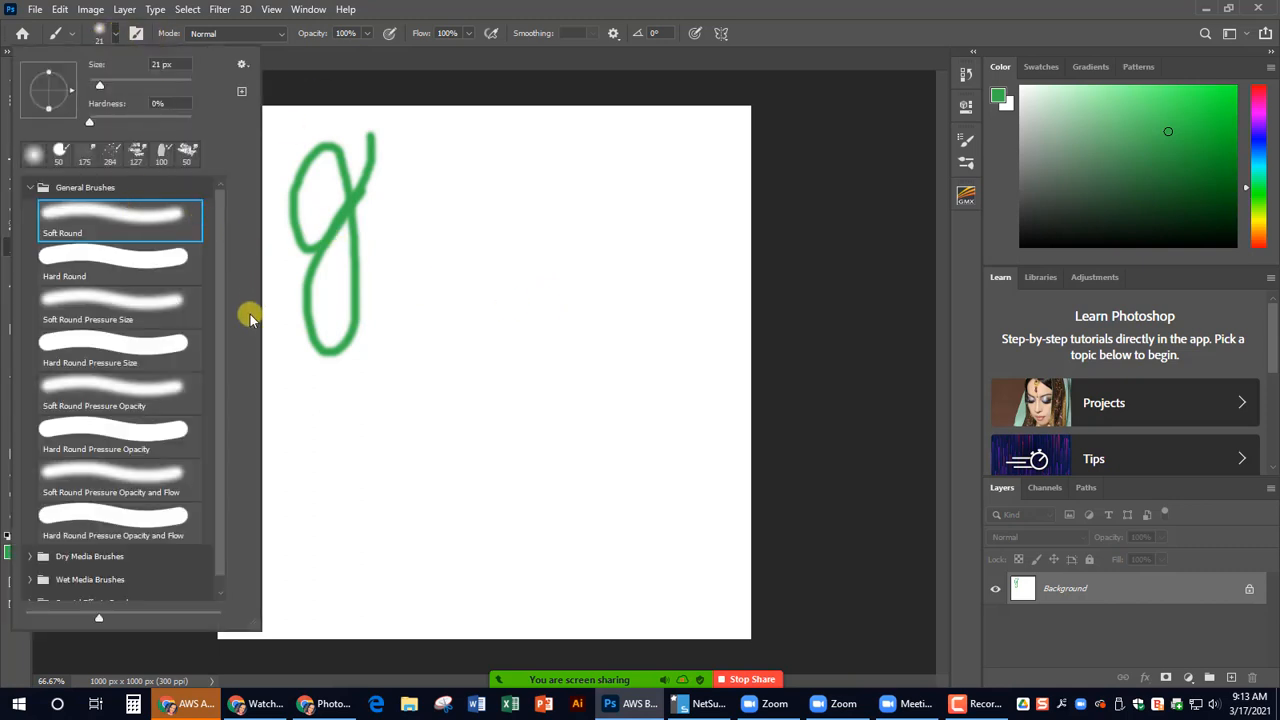
pyautogui.click(136, 452)
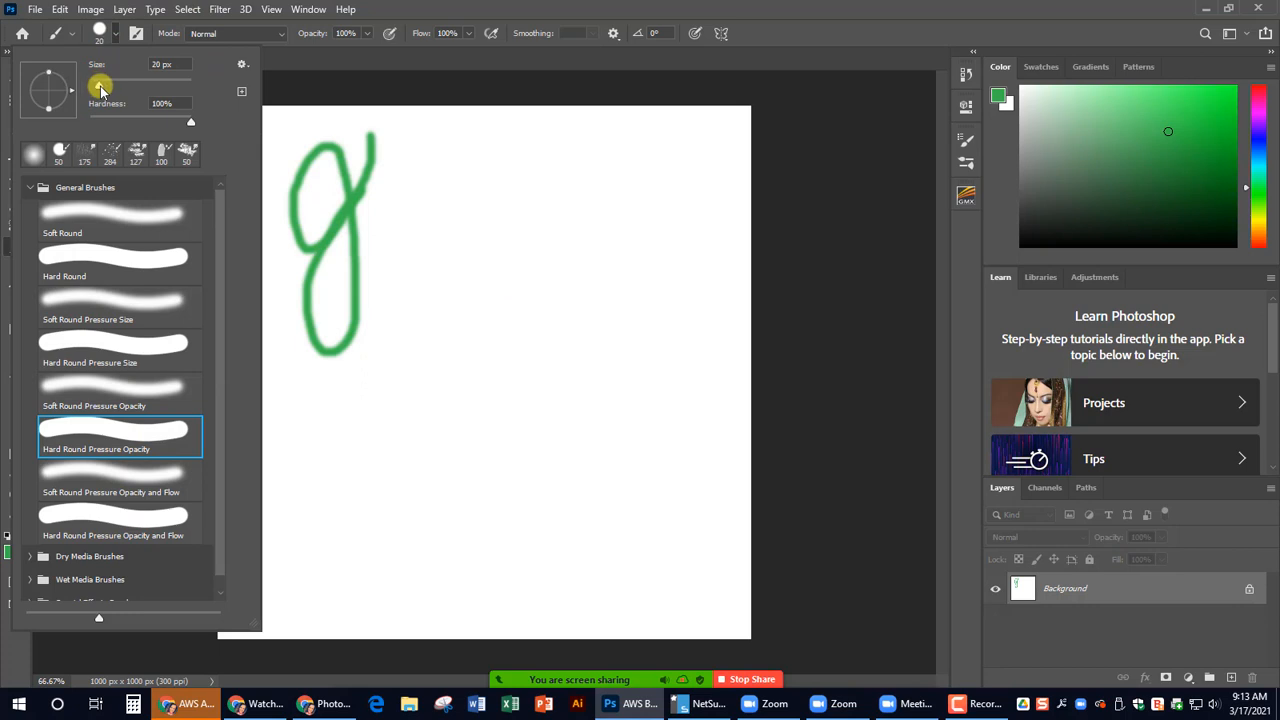
pyautogui.click(112, 33)
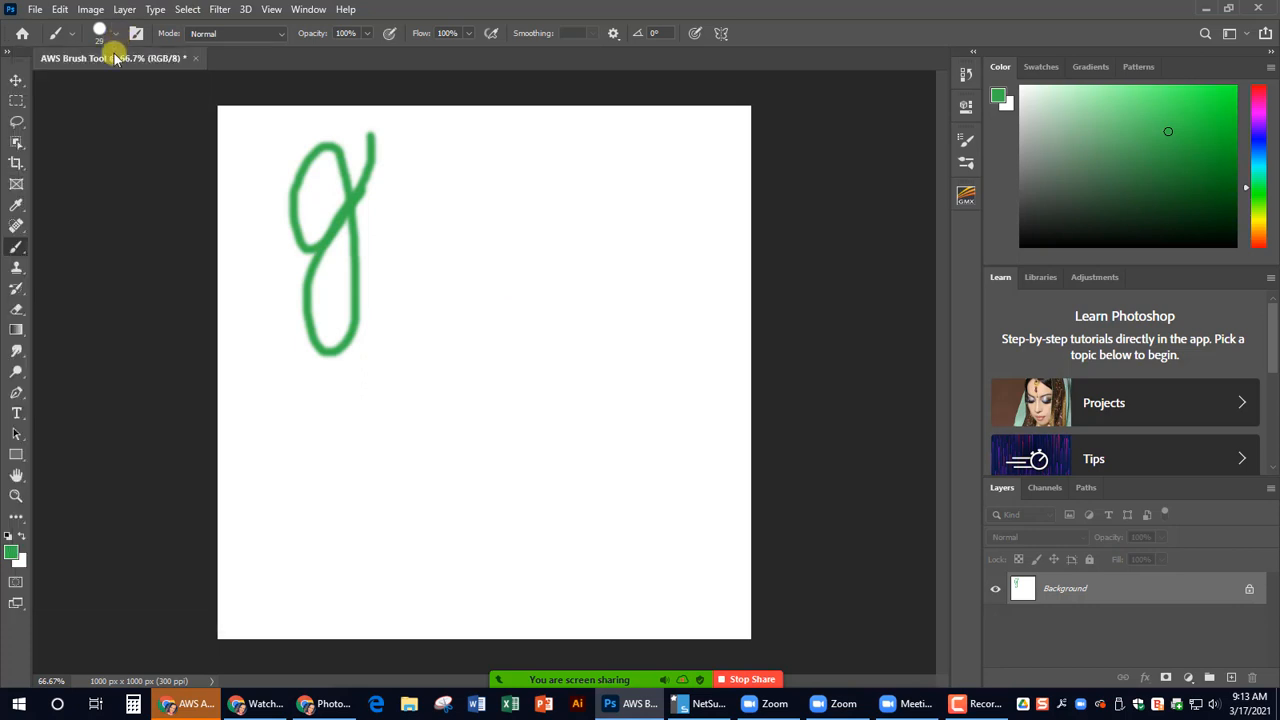
# - Set the foreground color to bright pink and paint a long curved stroke from the canvas's upper right down to its lower middle
pyautogui.click(9, 553)
pyautogui.click(650, 171)
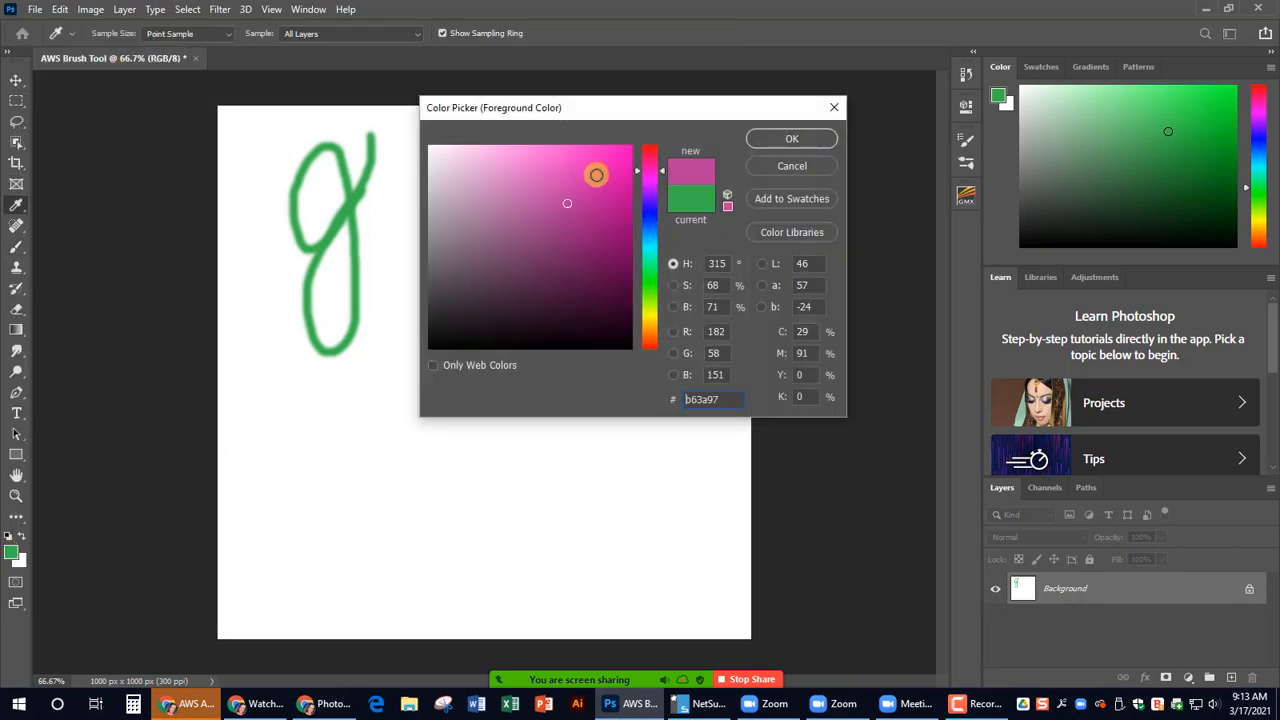
pyautogui.click(596, 175)
pyautogui.click(765, 139)
pyautogui.moveTo(666, 130)
pyautogui.mouseDown()
pyautogui.moveTo(454, 488)
pyautogui.moveTo(480, 552)
pyautogui.mouseUp()
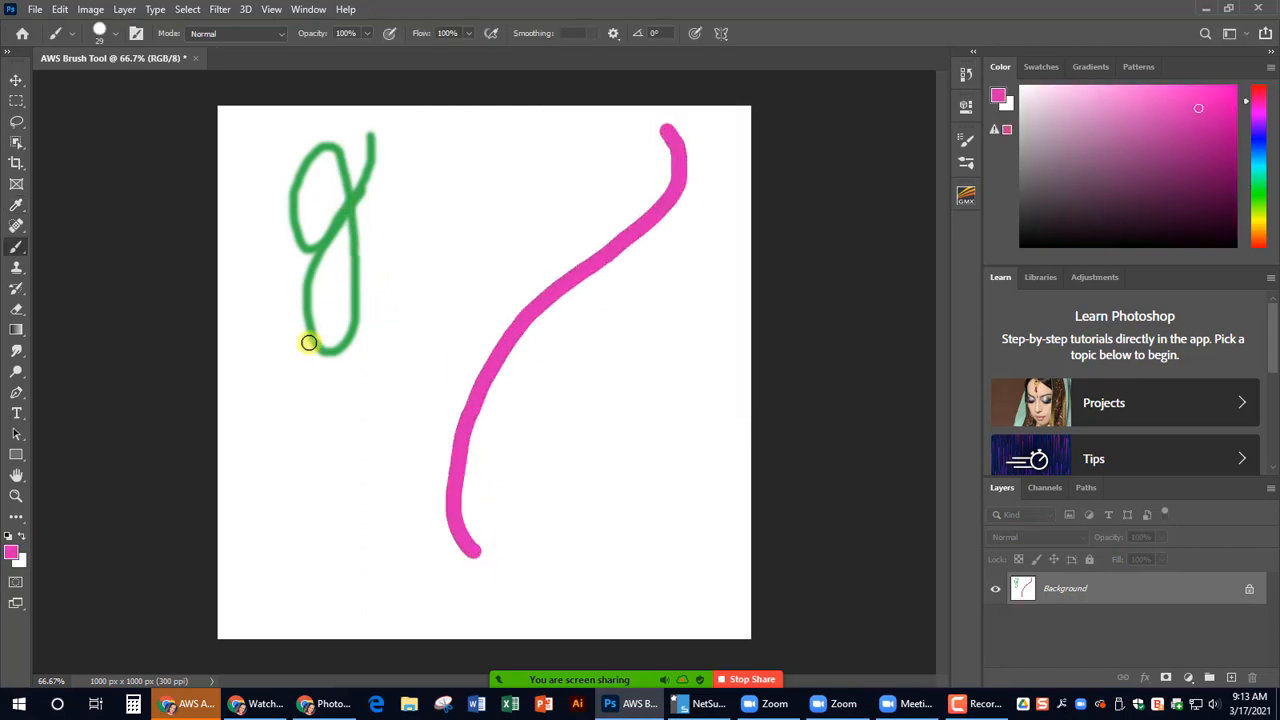
pyautogui.moveTo(308, 343); pyautogui.dragTo(320, 260)
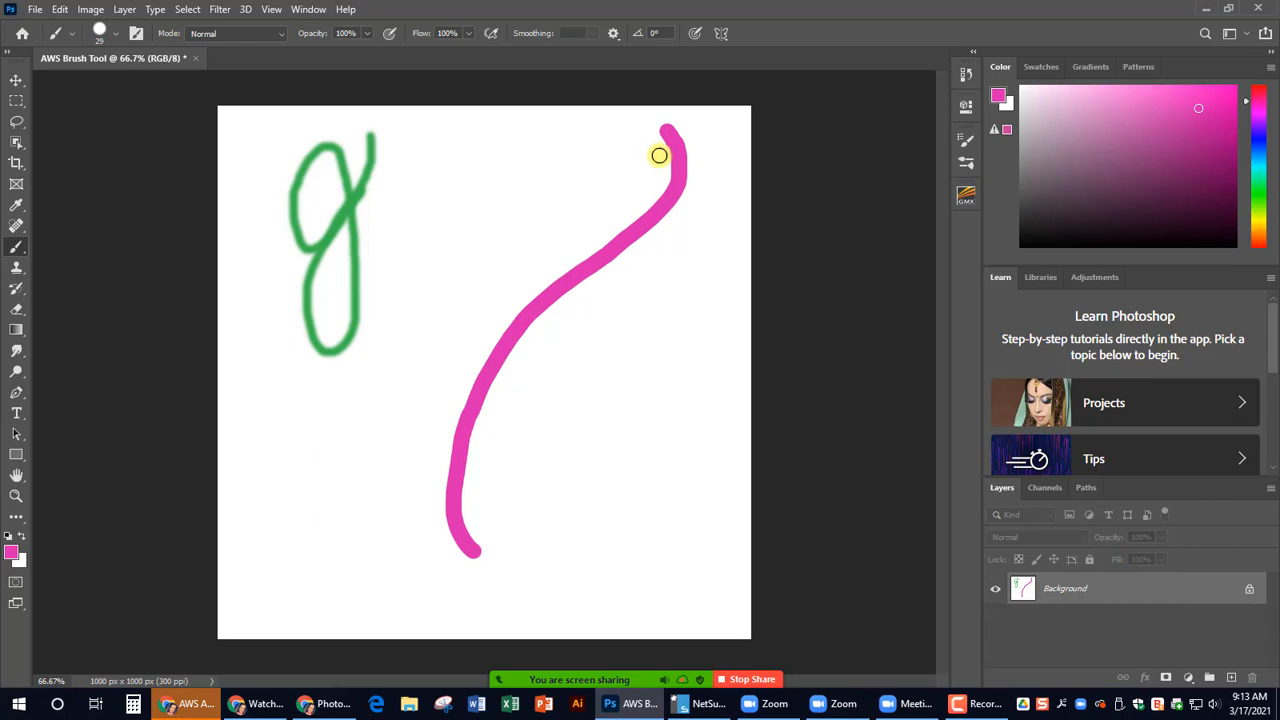
# - Choose the KYLE Ultimate Charcoal Pencil 25px Med2 brush from Dry Media Brushes and paint a thin pink curve from the canvas's upper middle to its lower left
pyautogui.click(108, 33)
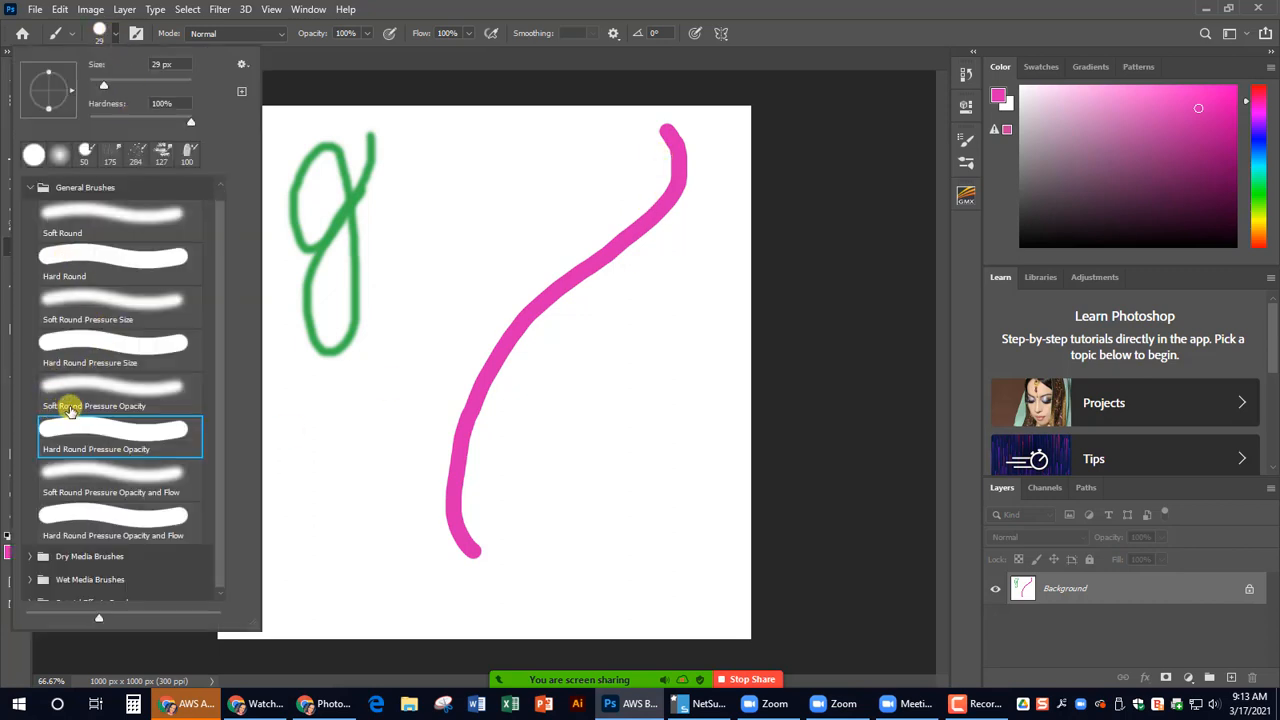
pyautogui.scroll(-1, 69, 407)
pyautogui.click(31, 549)
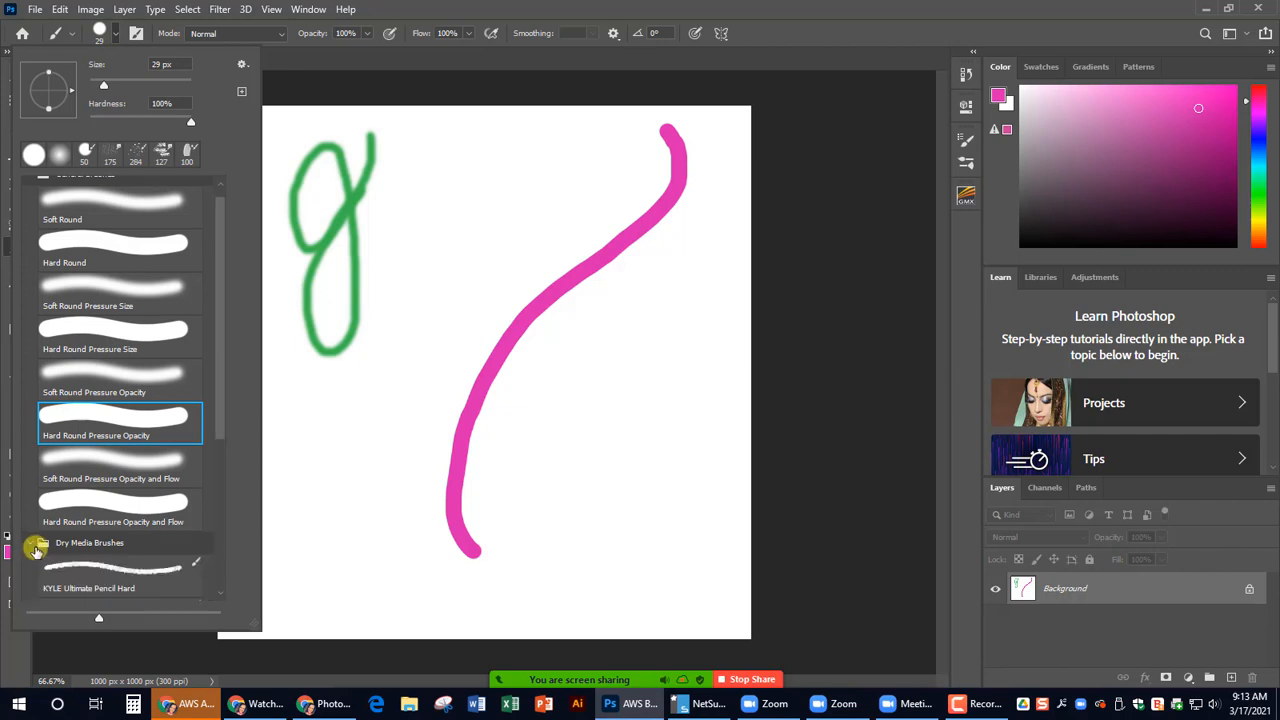
pyautogui.scroll(-3, 171, 389)
pyautogui.scroll(-4, 176, 372)
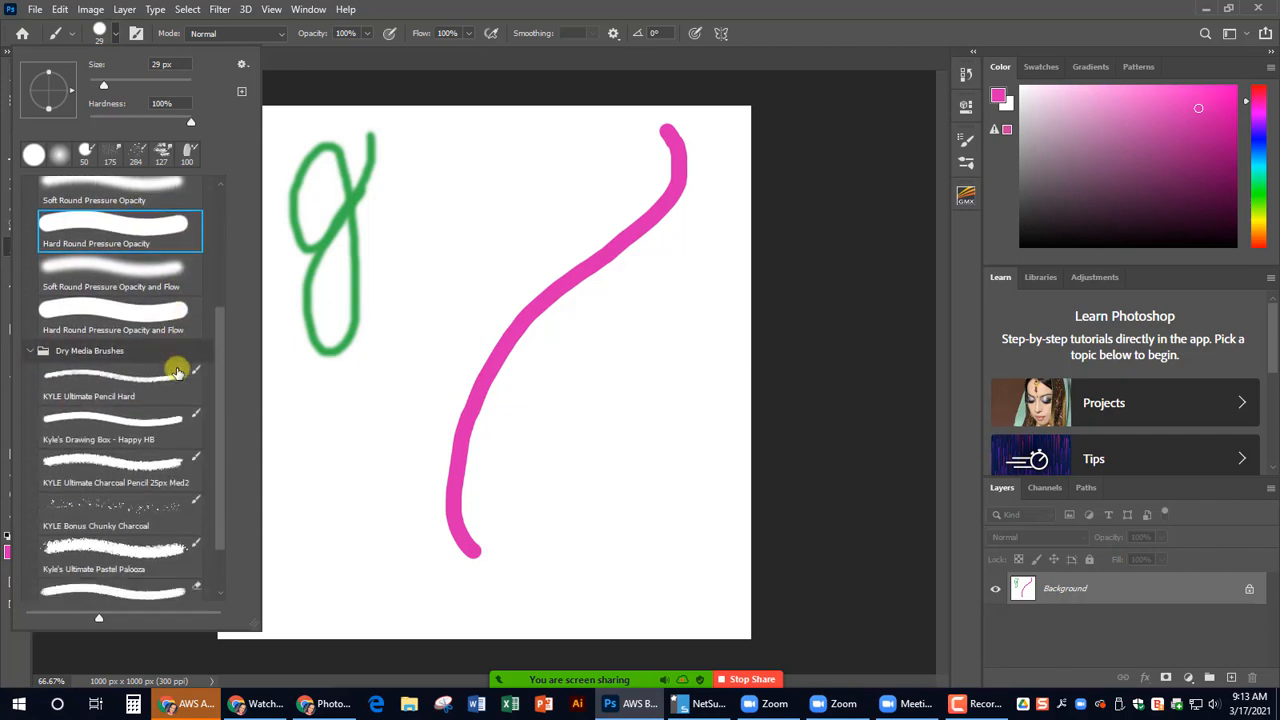
pyautogui.click(127, 456)
pyautogui.click(486, 163)
pyautogui.moveTo(476, 155)
pyautogui.mouseDown()
pyautogui.moveTo(471, 523)
pyautogui.moveTo(385, 592)
pyautogui.mouseUp()
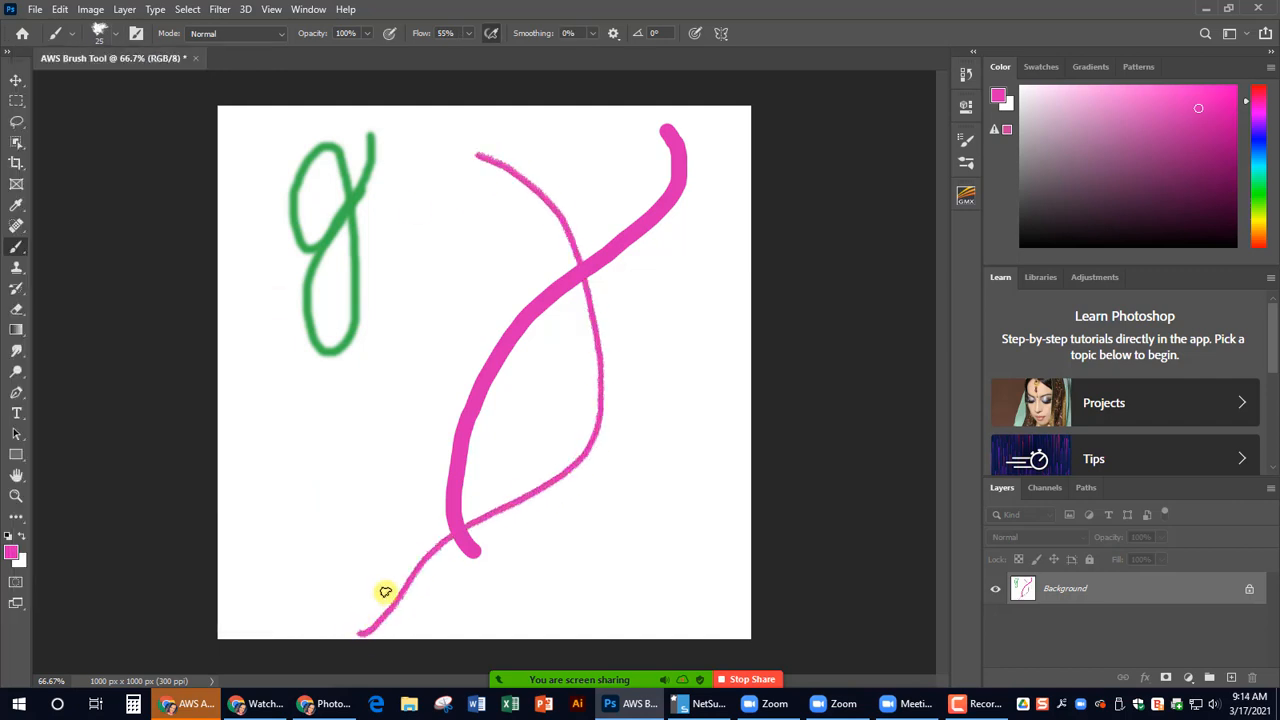
# - Switch to the KYLE Bonus Chunky Charcoal brush at 112 px and paint a wide pink arc from the canvas's lower right to below the green g
pyautogui.click(106, 33)
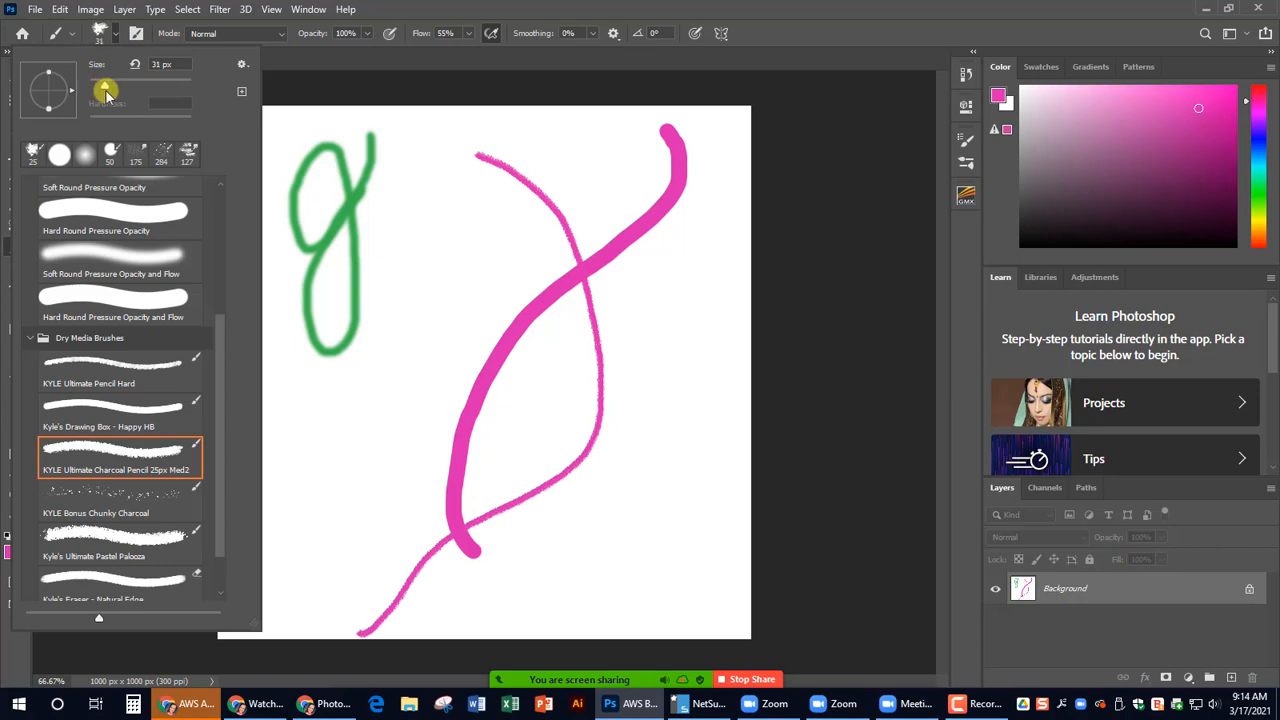
pyautogui.moveTo(117, 92); pyautogui.dragTo(140, 88)
pyautogui.click(128, 500)
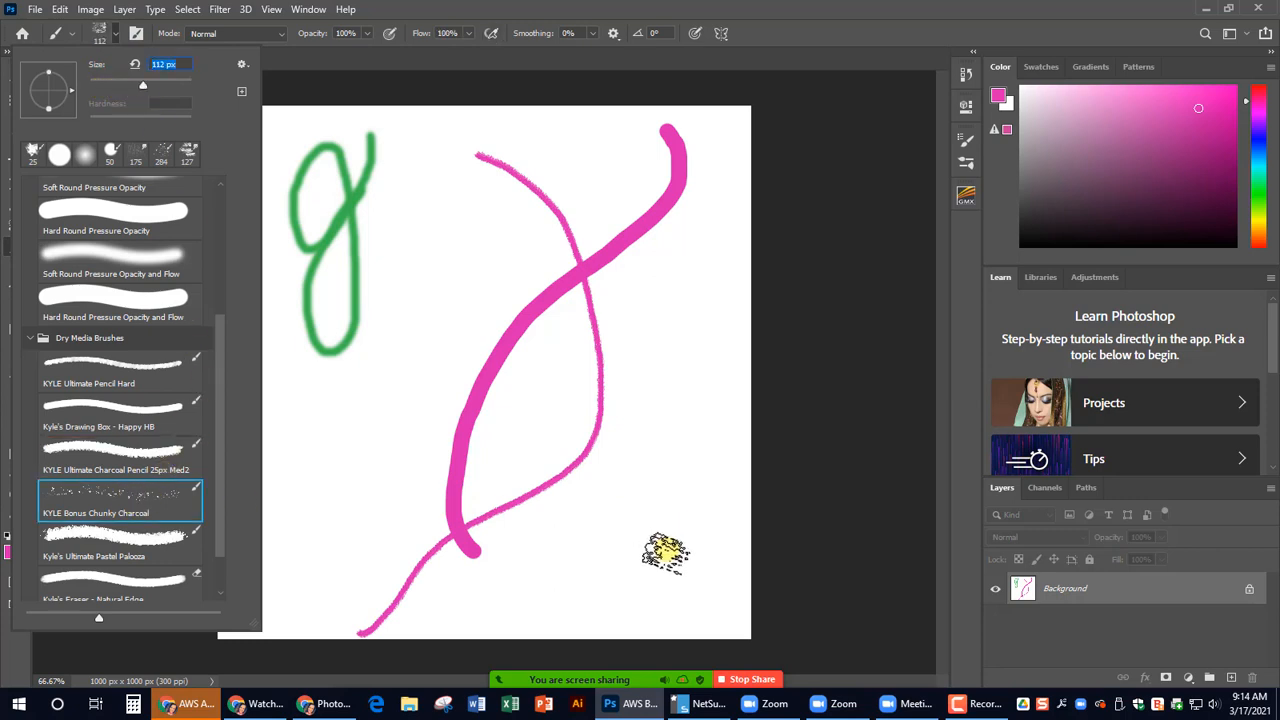
pyautogui.moveTo(666, 555)
pyautogui.mouseDown()
pyautogui.moveTo(582, 361)
pyautogui.moveTo(400, 350)
pyautogui.moveTo(312, 358)
pyautogui.mouseUp()
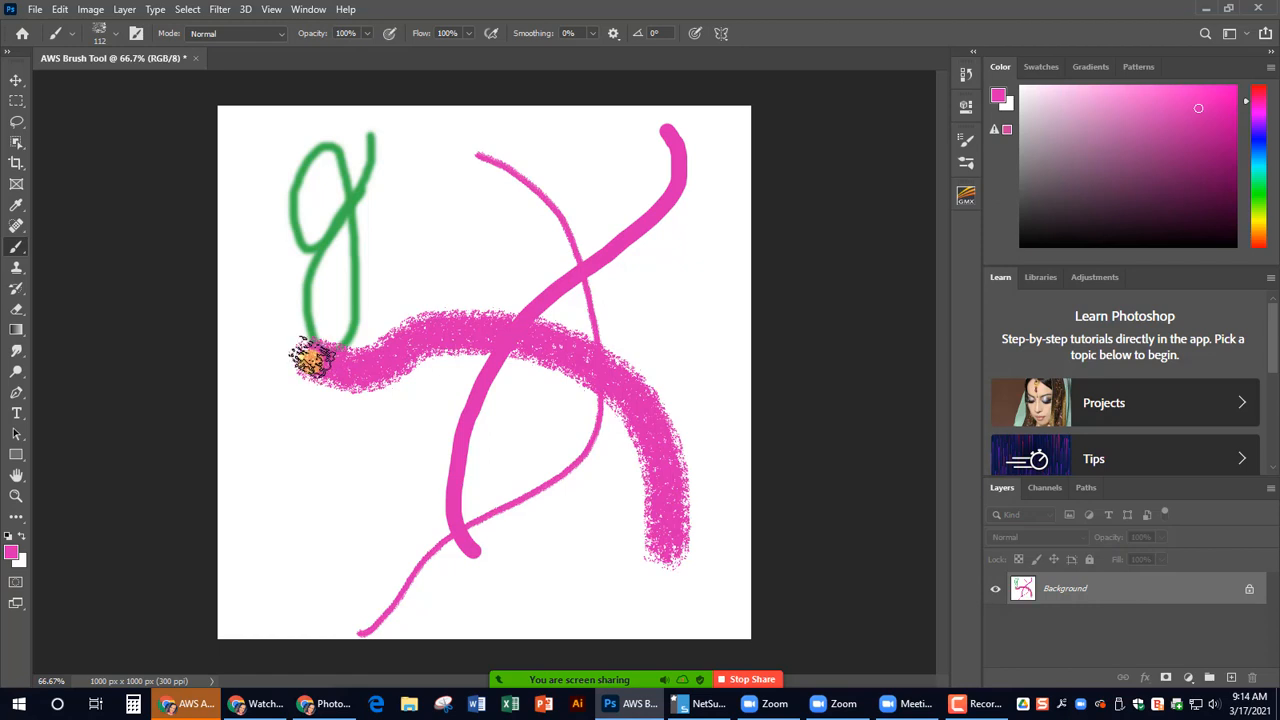
# - Choose Kyle's Impressionist Blender 1 from Wet Media Brushes and smudge along the charcoal arc and across the strokes in the canvas's upper part
pyautogui.click(108, 33)
pyautogui.scroll(-2, 103, 452)
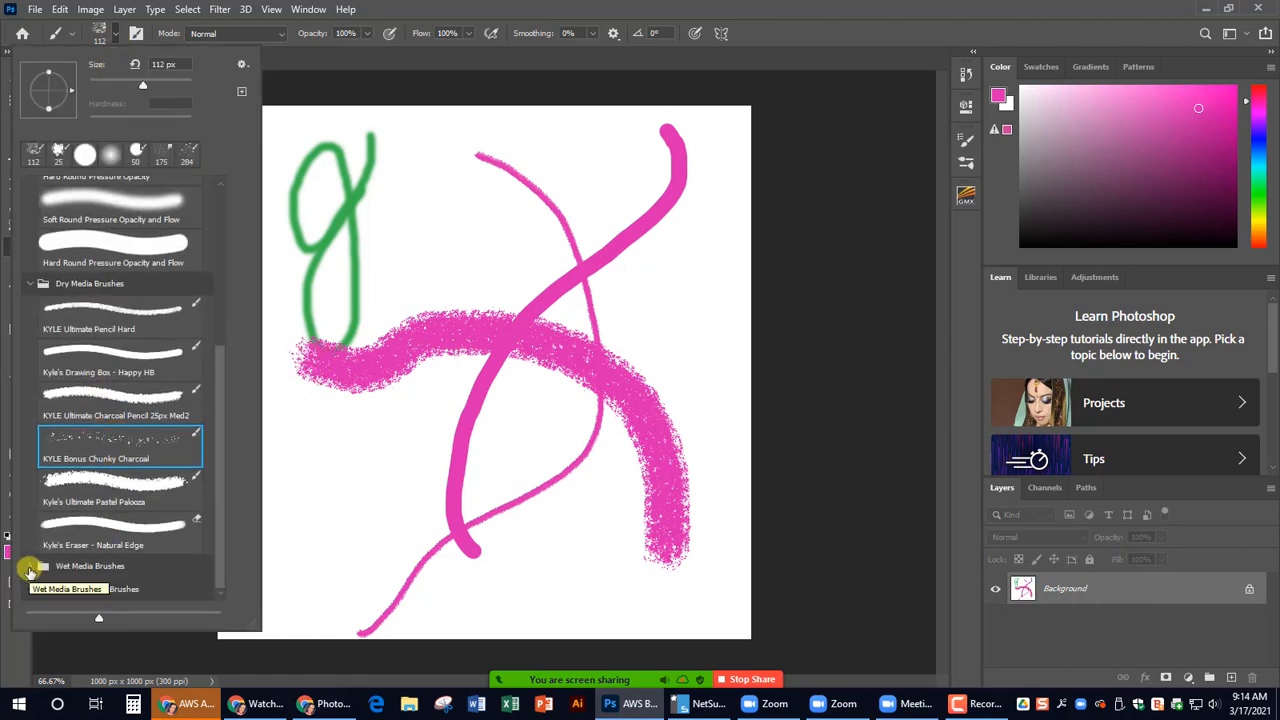
pyautogui.click(30, 566)
pyautogui.scroll(-5, 107, 360)
pyautogui.scroll(-3, 105, 360)
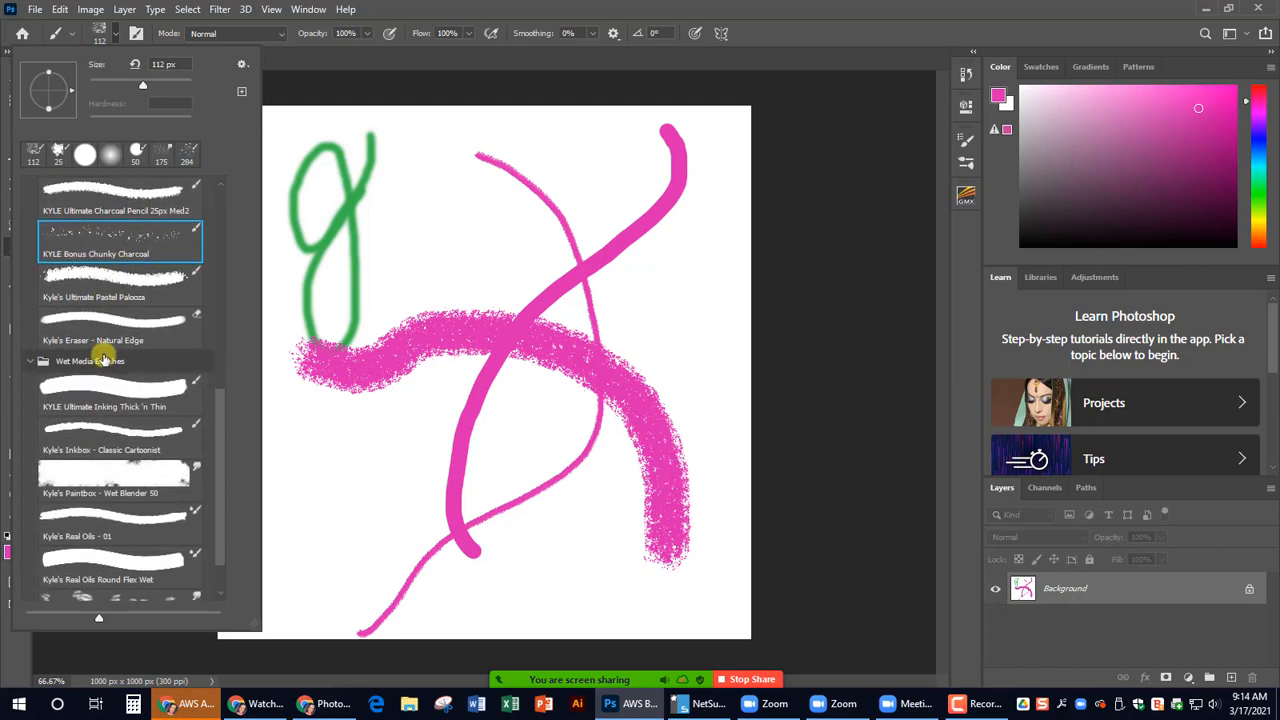
pyautogui.scroll(-2, 107, 368)
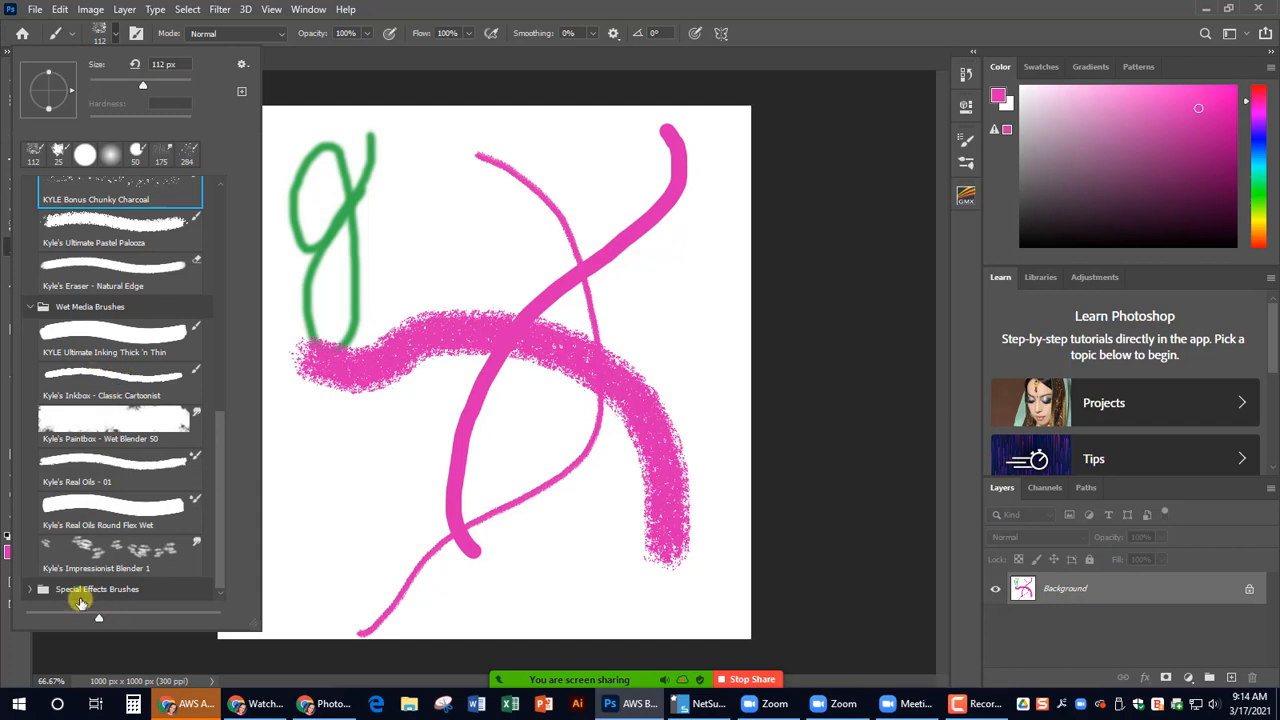
pyautogui.click(101, 558)
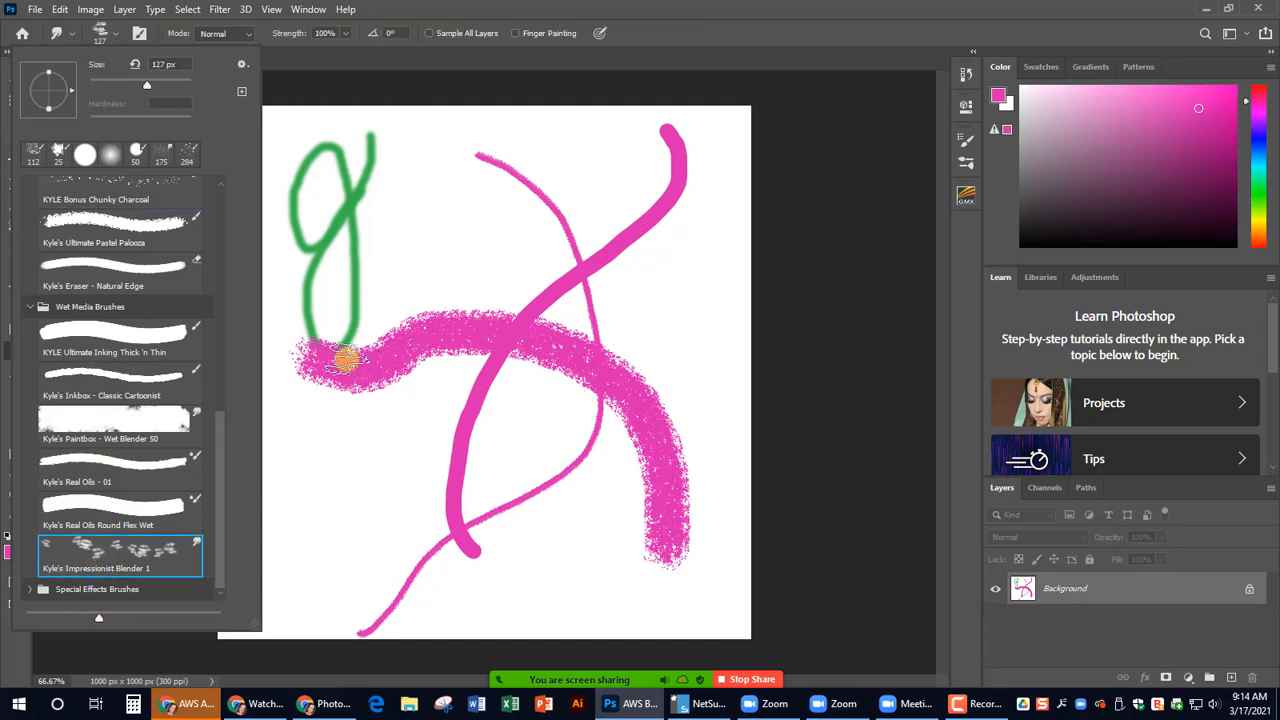
pyautogui.moveTo(346, 360)
pyautogui.mouseDown()
pyautogui.moveTo(408, 328)
pyautogui.moveTo(536, 347)
pyautogui.moveTo(608, 377)
pyautogui.moveTo(636, 410)
pyautogui.moveTo(684, 535)
pyautogui.moveTo(727, 508)
pyautogui.mouseUp()
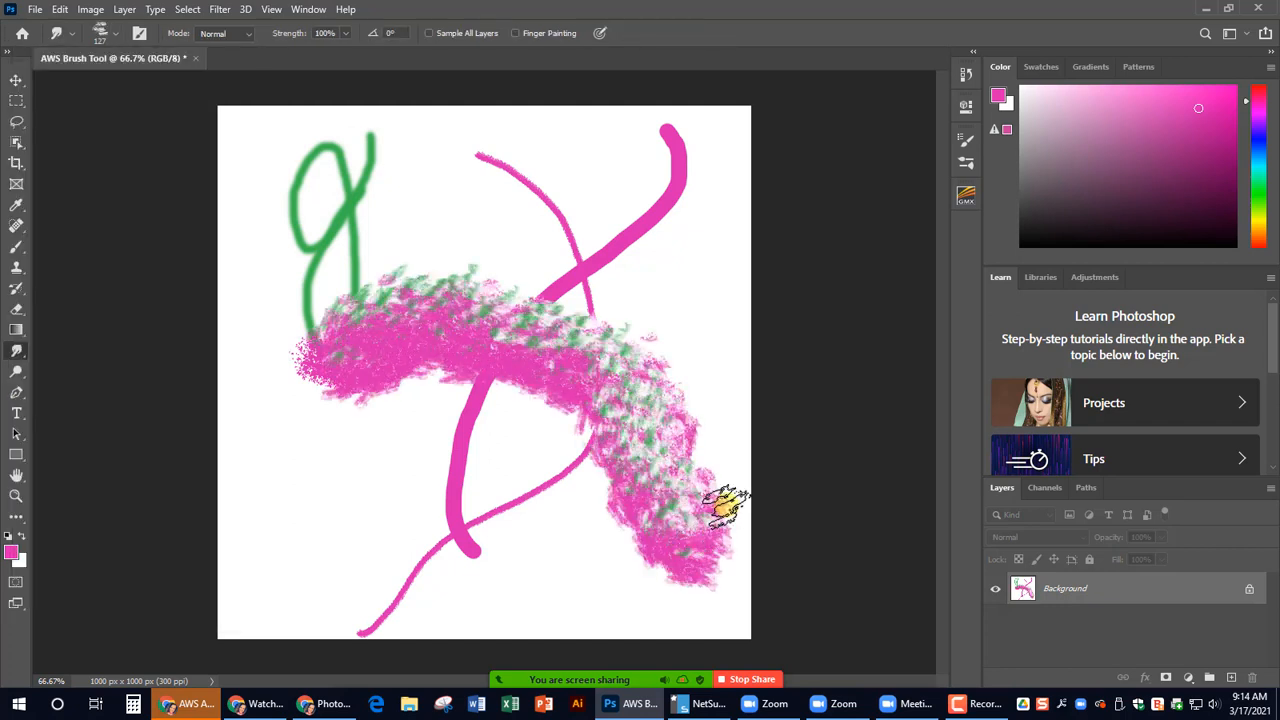
pyautogui.moveTo(306, 163)
pyautogui.mouseDown()
pyautogui.moveTo(580, 277)
pyautogui.moveTo(622, 242)
pyautogui.mouseUp()
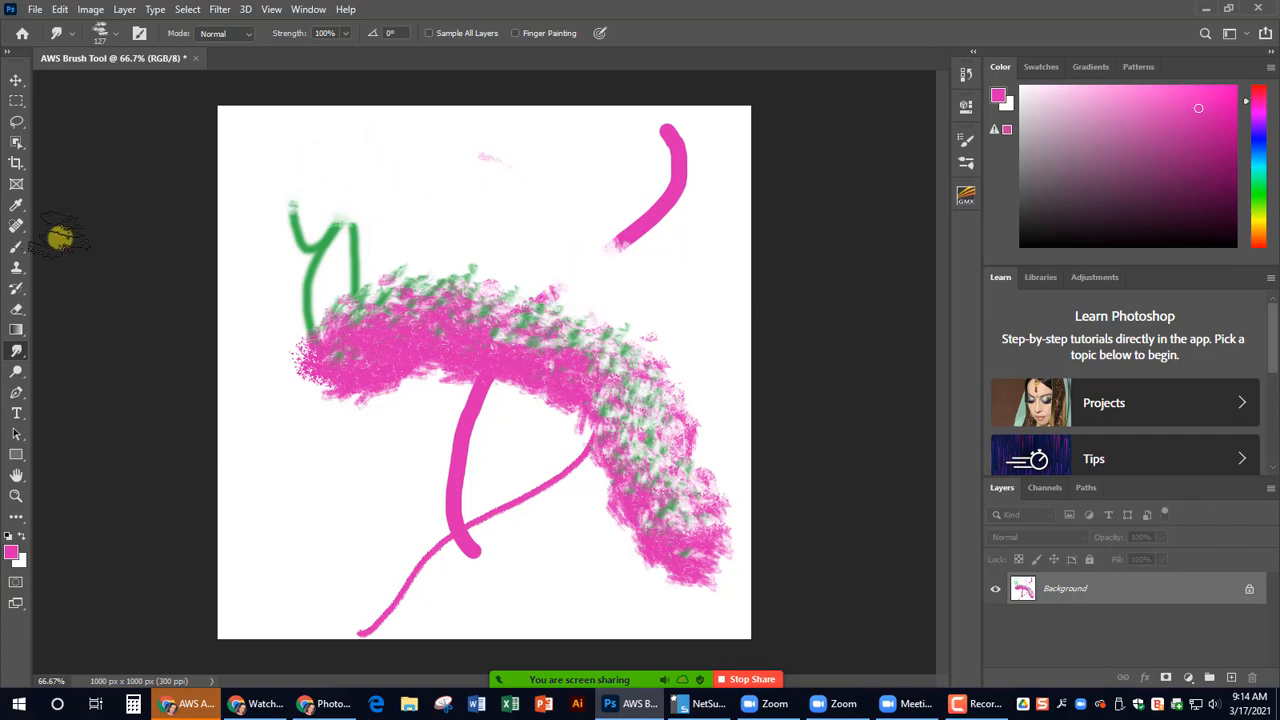
# - Choose the Kyle's Drawing Box - Happy HB brush at 10 px and paint several long thin pink curves crossing the canvas
pyautogui.click(101, 34)
pyautogui.scroll(5, 100, 292)
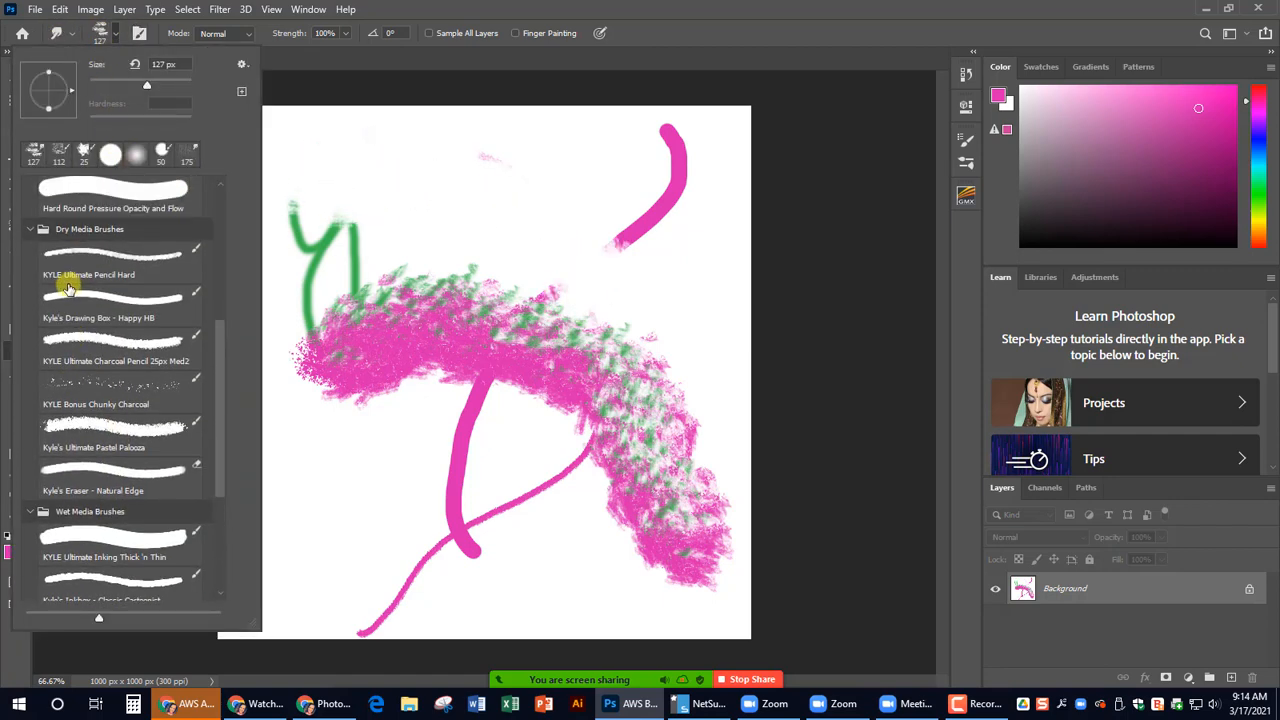
pyautogui.click(106, 360)
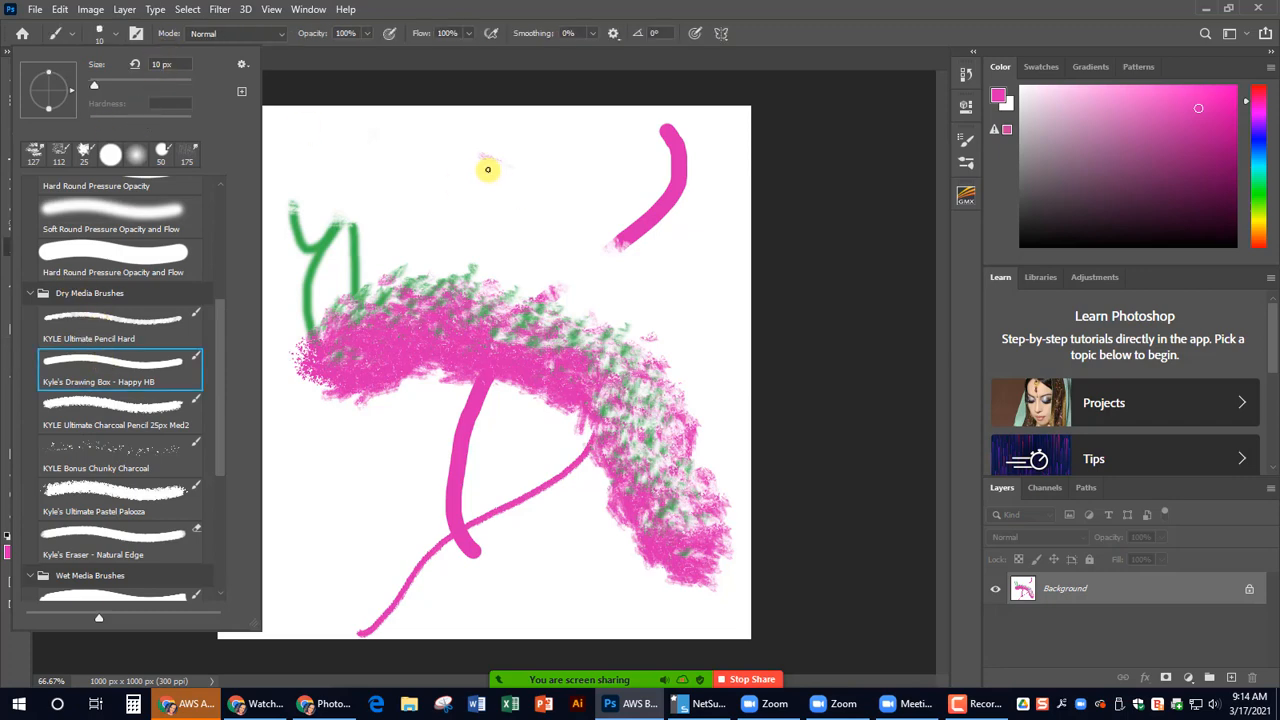
pyautogui.moveTo(486, 163); pyautogui.dragTo(600, 530)
pyautogui.moveTo(562, 651); pyautogui.dragTo(600, 532)
pyautogui.moveTo(718, 222)
pyautogui.mouseDown()
pyautogui.moveTo(333, 203)
pyautogui.moveTo(244, 485)
pyautogui.mouseUp()
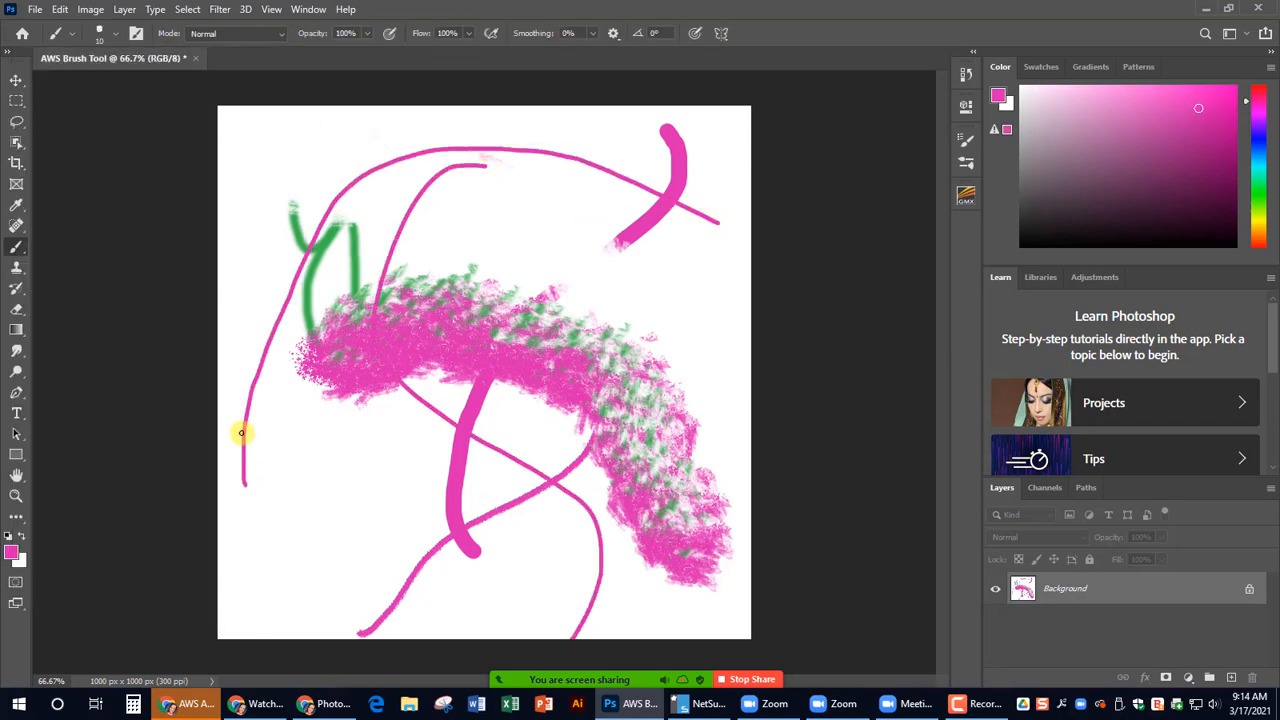
pyautogui.moveTo(274, 150); pyautogui.dragTo(283, 189)
pyautogui.moveTo(402, 313)
pyautogui.mouseDown()
pyautogui.moveTo(587, 501)
pyautogui.moveTo(686, 650)
pyautogui.mouseUp()
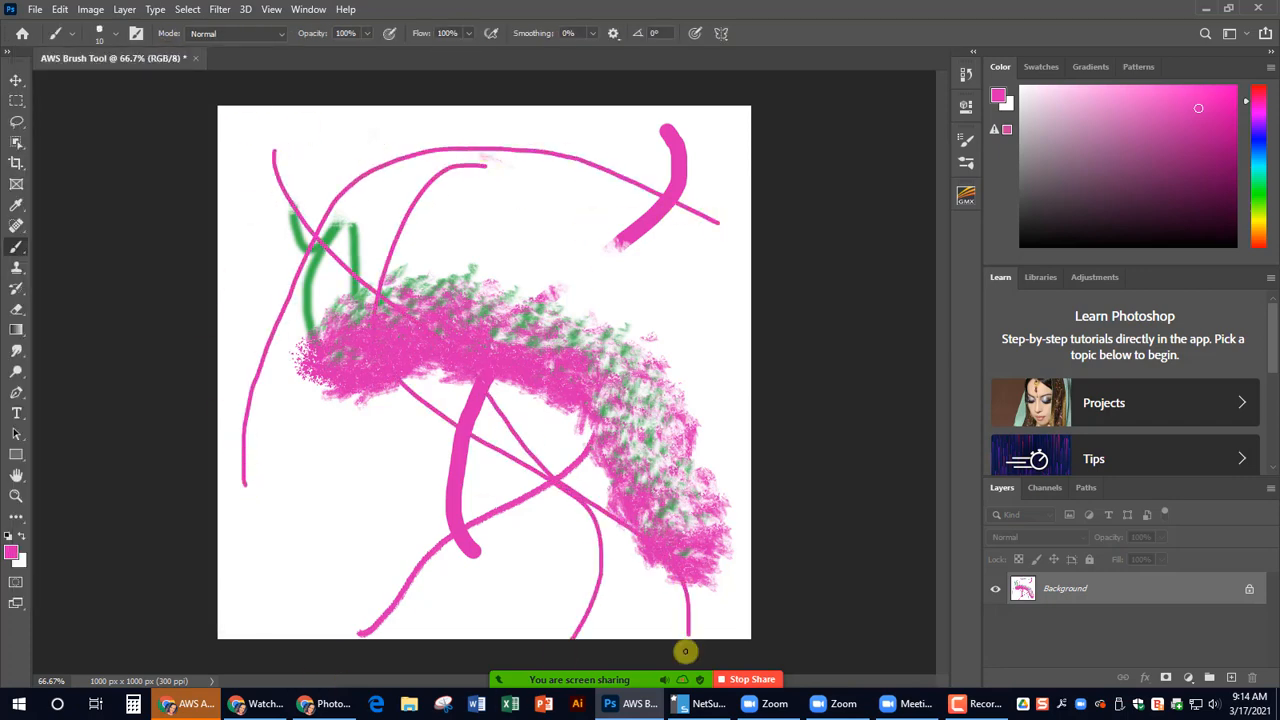
# - Set the foreground color to light green (RGB 134, 207, 134) and paint a looping line from the canvas's upper right to its lower left
pyautogui.click(12, 553)
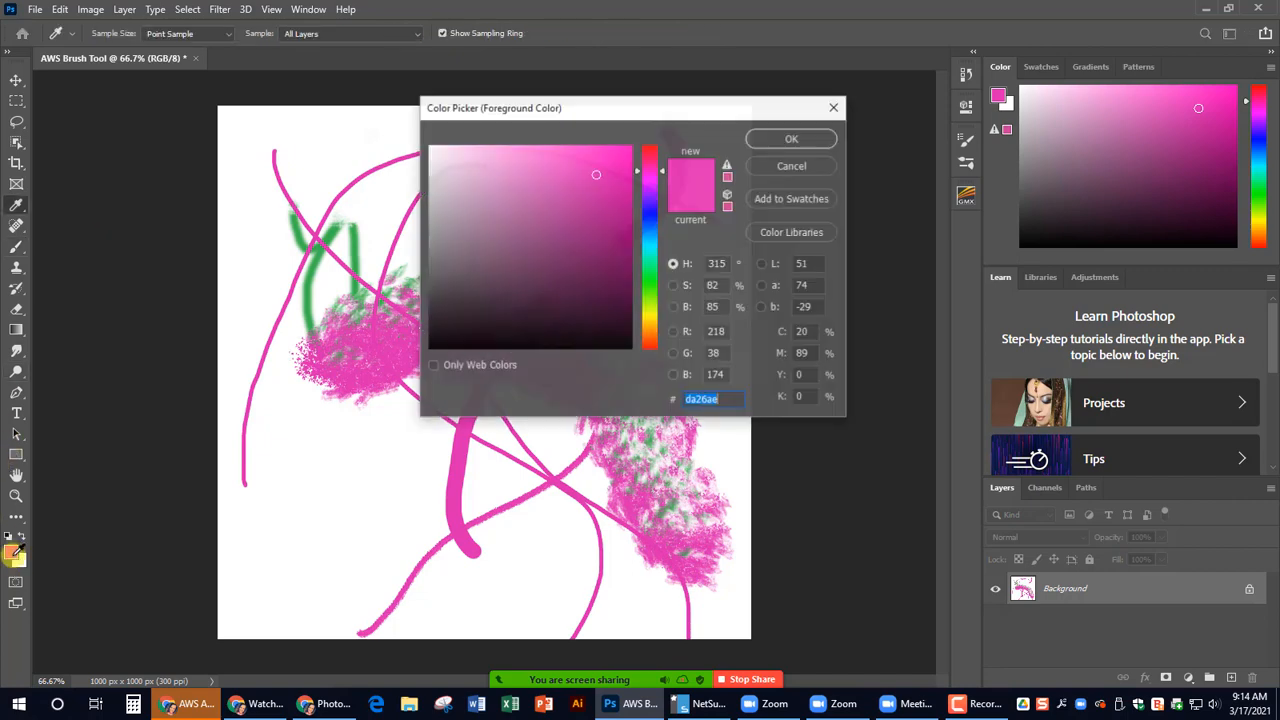
pyautogui.click(651, 287)
pyautogui.click(500, 180)
pyautogui.click(808, 140)
pyautogui.moveTo(690, 145)
pyautogui.mouseDown()
pyautogui.moveTo(452, 231)
pyautogui.moveTo(354, 412)
pyautogui.moveTo(373, 298)
pyautogui.moveTo(629, 362)
pyautogui.moveTo(532, 168)
pyautogui.moveTo(379, 448)
pyautogui.moveTo(273, 569)
pyautogui.mouseUp()
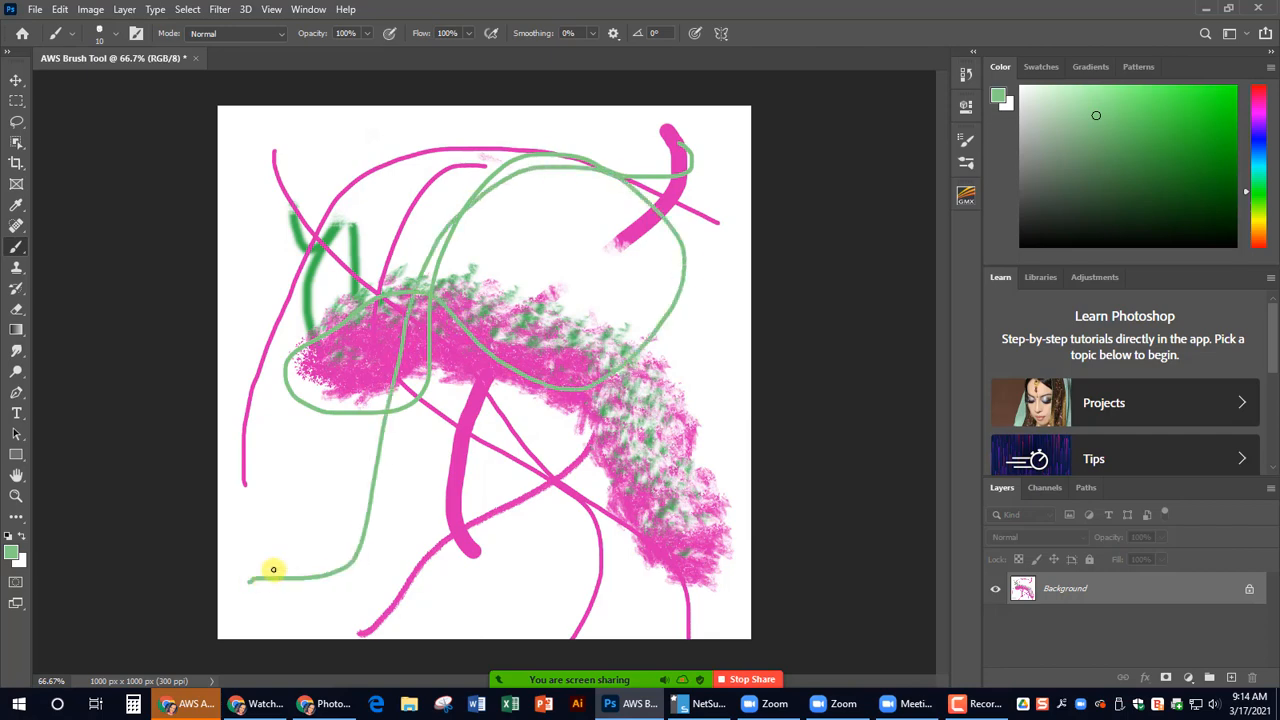
# - Choose the Kyle's Spatter Brushes - Spatter Bot Tilt preset from Special Effects Brushes and spatter light green across the canvas
pyautogui.click(68, 35)
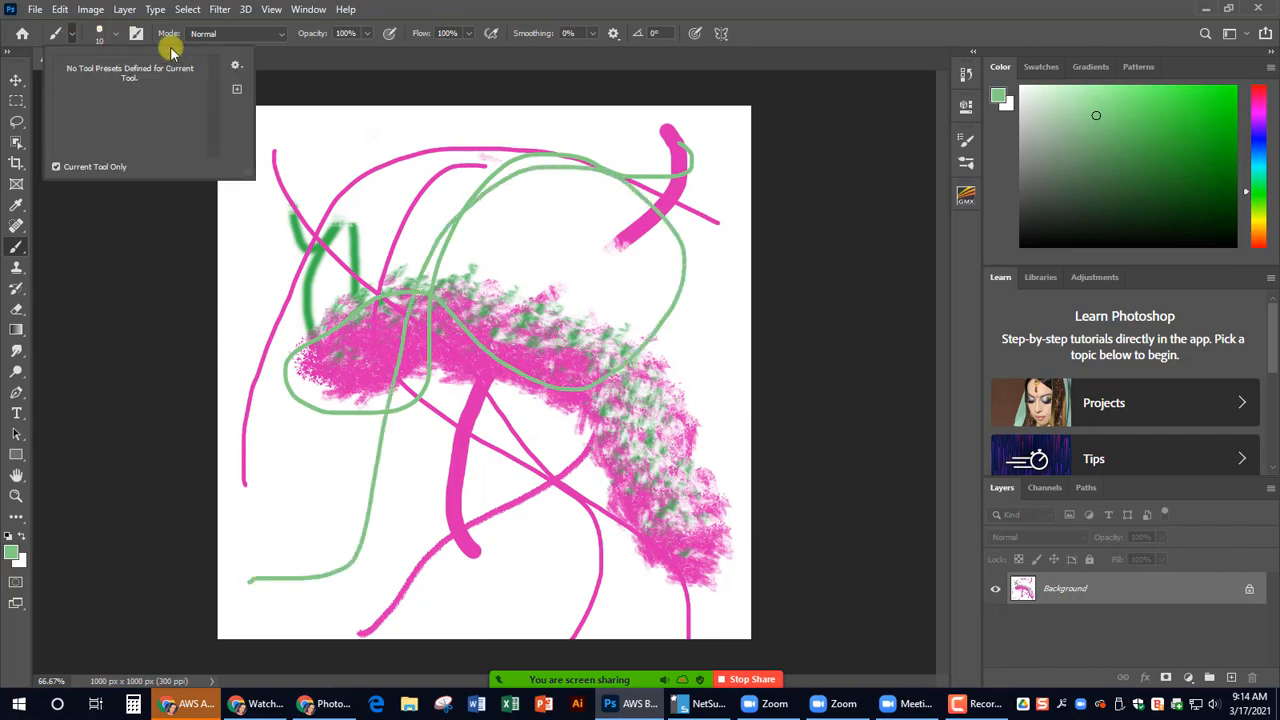
pyautogui.click(108, 36)
pyautogui.scroll(-1, 132, 404)
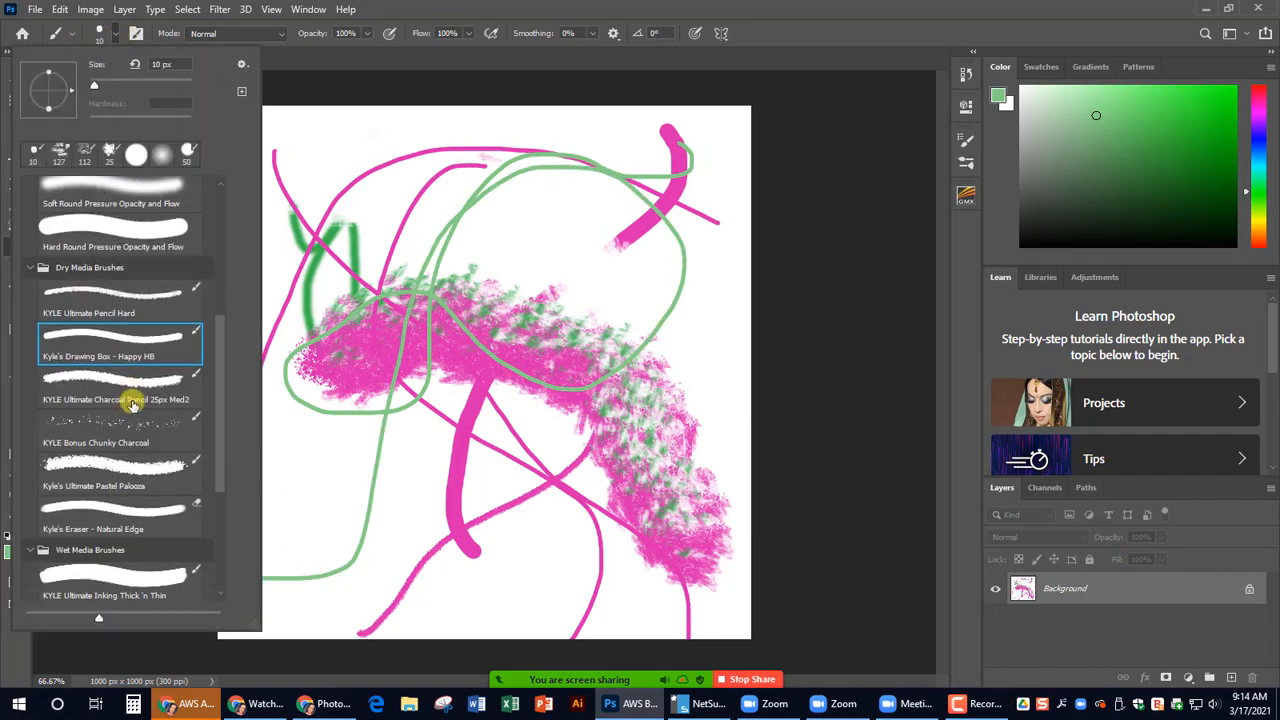
pyautogui.scroll(-5, 132, 404)
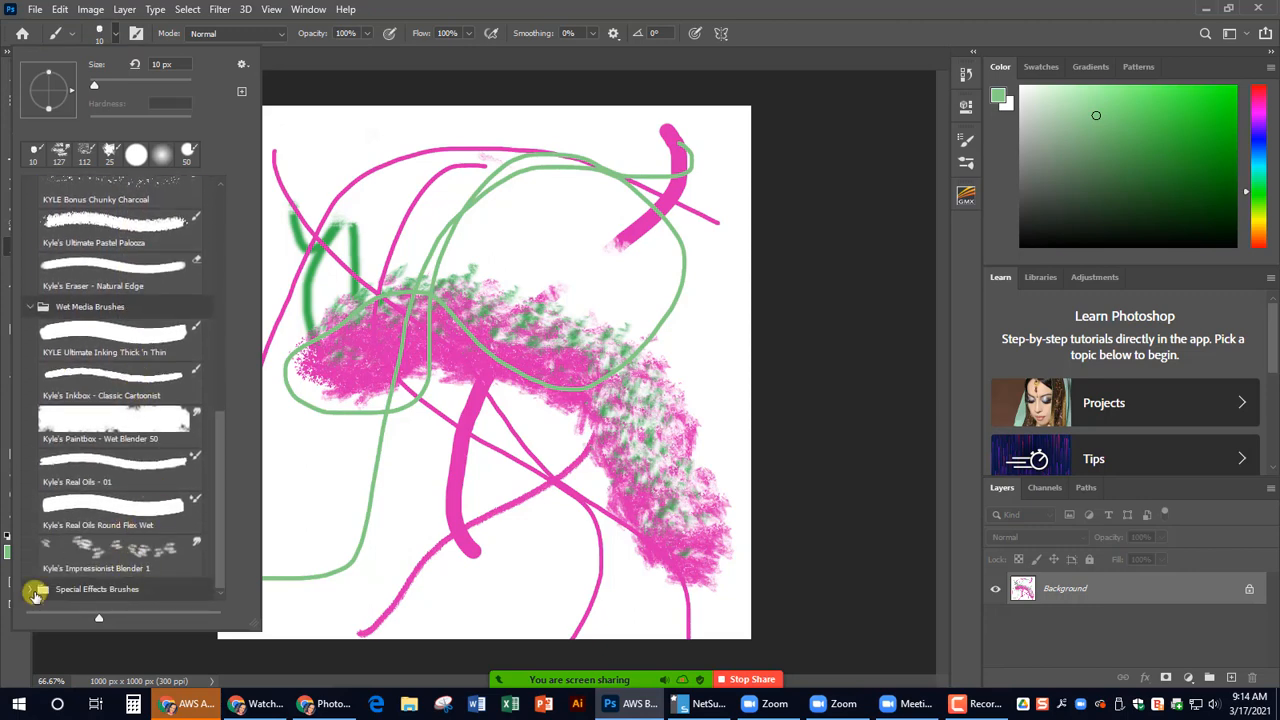
pyautogui.click(30, 594)
pyautogui.scroll(-2, 163, 400)
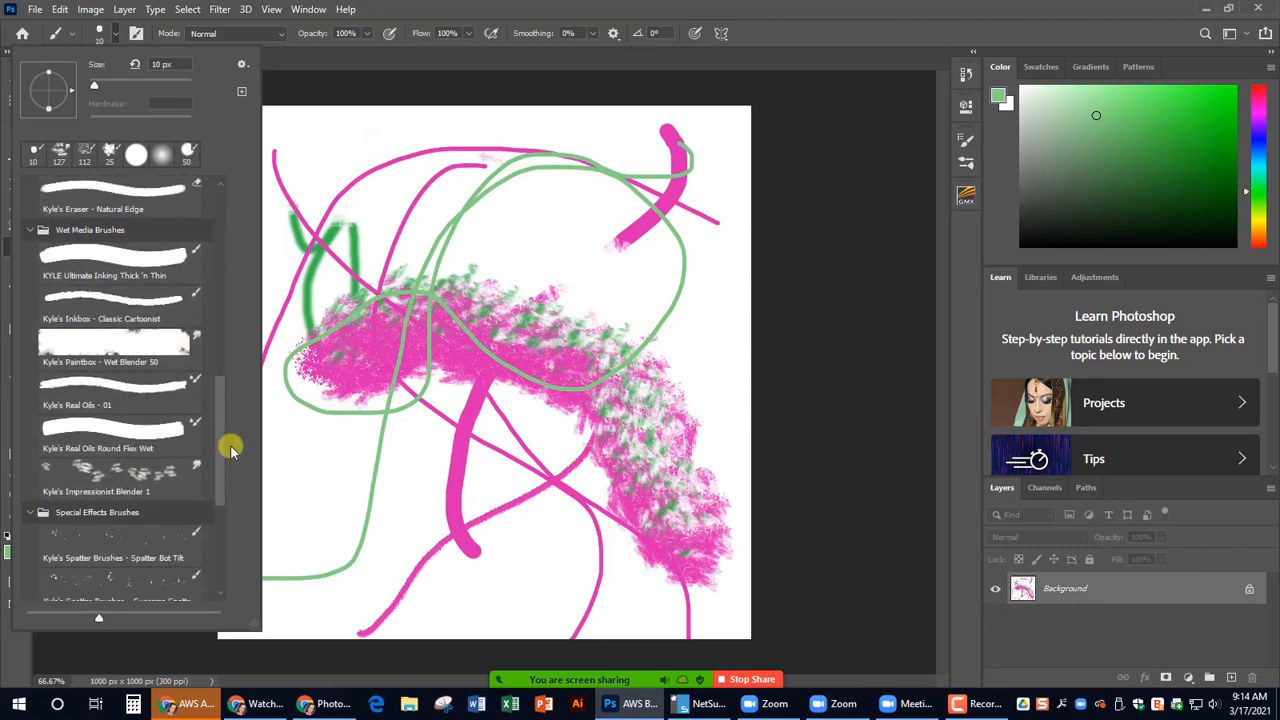
pyautogui.click(127, 555)
pyautogui.click(449, 534)
pyautogui.moveTo(449, 534)
pyautogui.mouseDown()
pyautogui.moveTo(271, 282)
pyautogui.moveTo(506, 195)
pyautogui.moveTo(689, 215)
pyautogui.moveTo(552, 430)
pyautogui.moveTo(390, 585)
pyautogui.mouseUp()
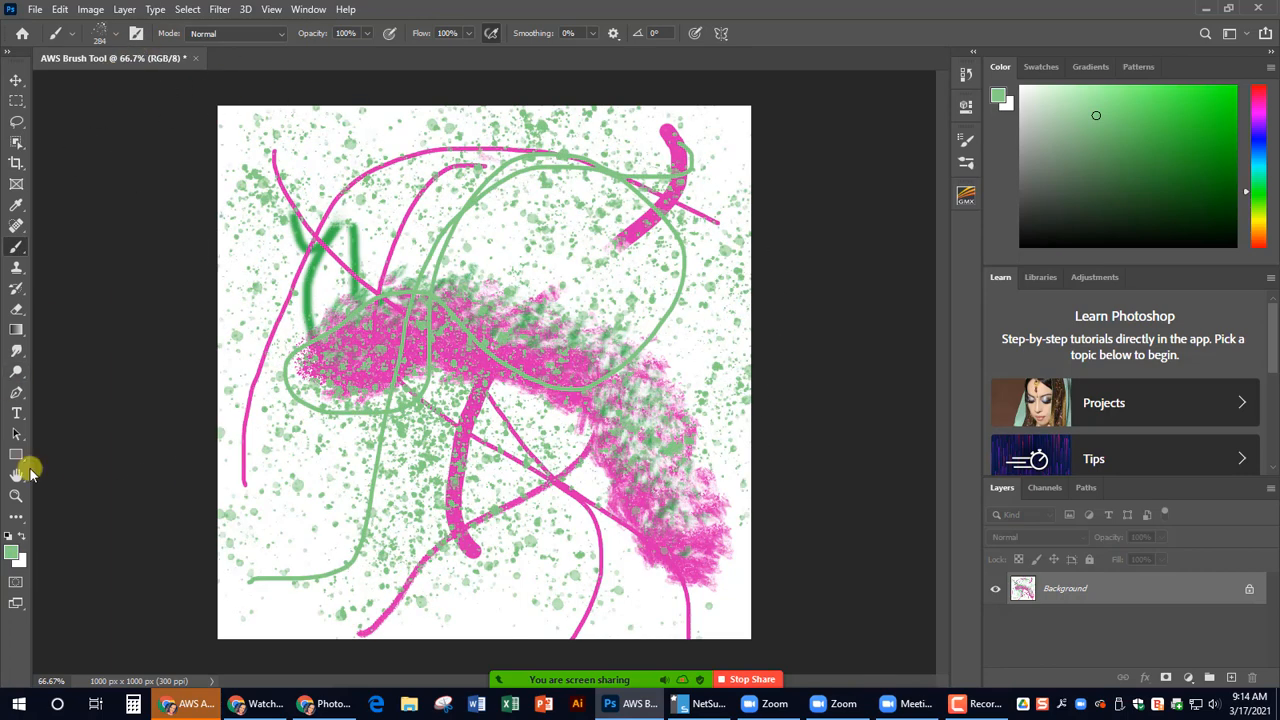
# - Set the foreground color to a strong blue and spatter it over the upper-left and middle-left areas of the canvas
pyautogui.click(12, 556)
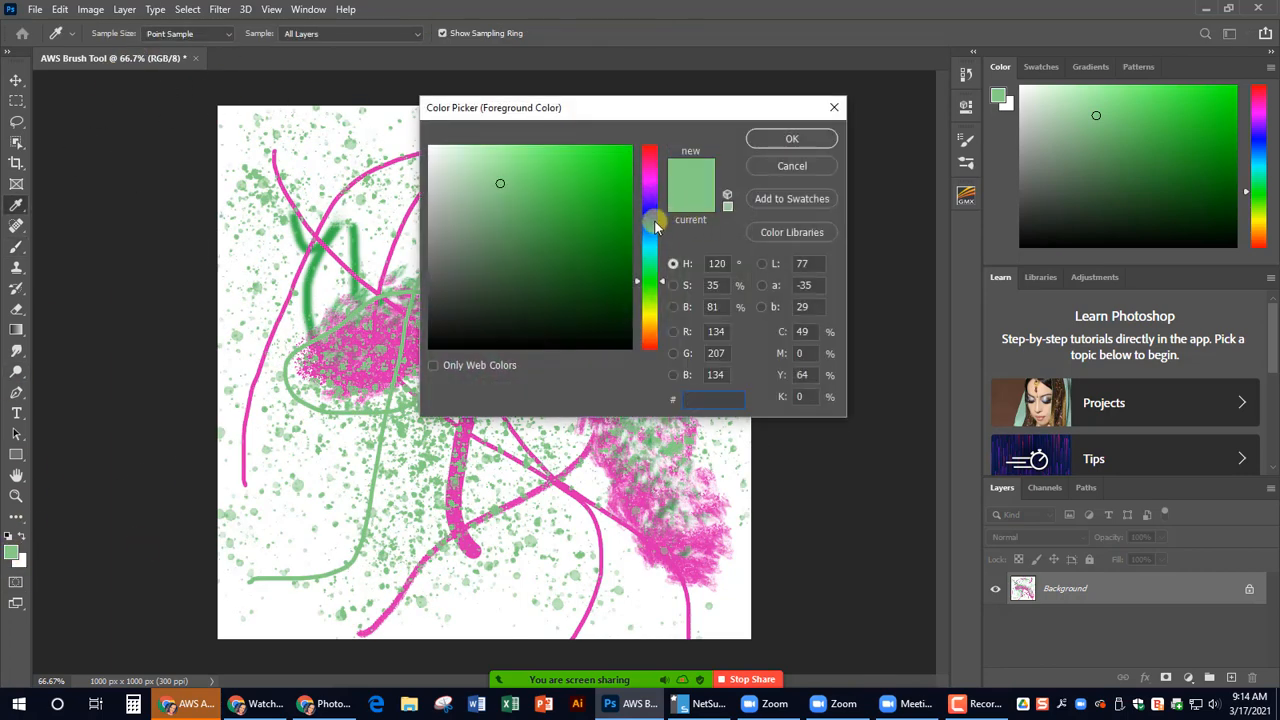
pyautogui.click(649, 221)
pyautogui.click(596, 207)
pyautogui.click(755, 138)
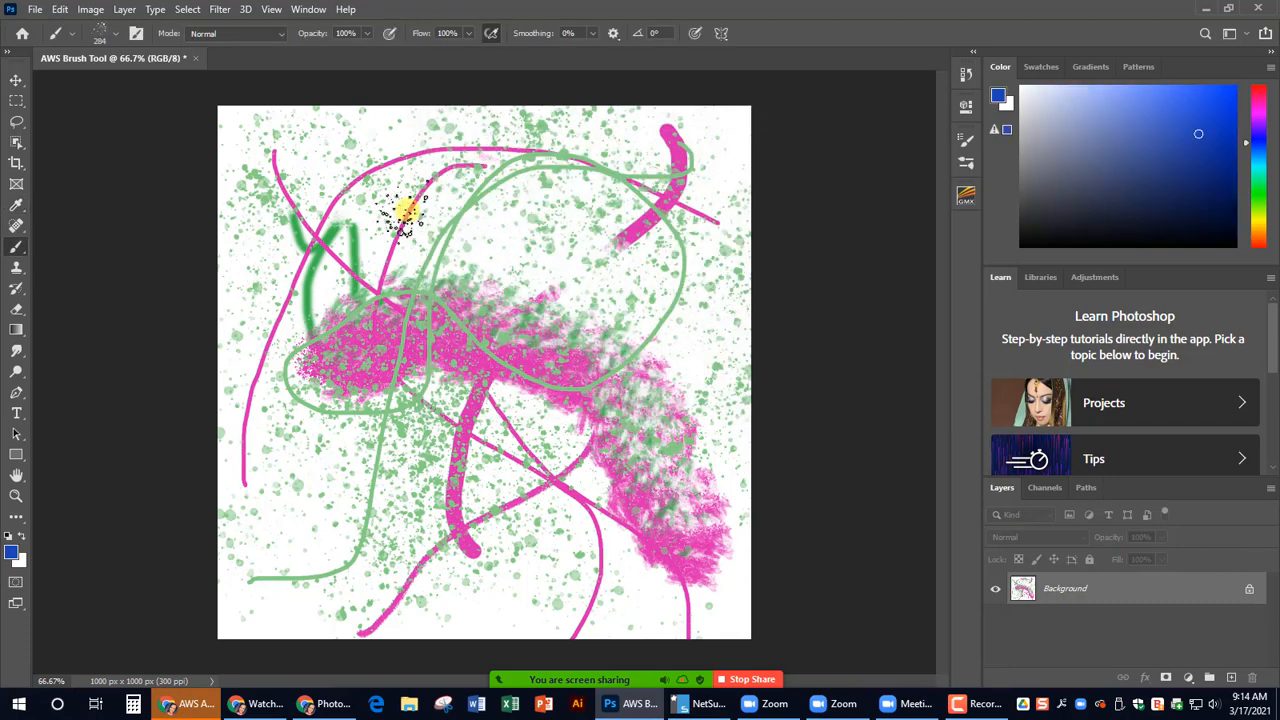
pyautogui.moveTo(400, 206)
pyautogui.mouseDown()
pyautogui.moveTo(537, 233)
pyautogui.moveTo(330, 357)
pyautogui.moveTo(336, 465)
pyautogui.moveTo(489, 513)
pyautogui.mouseUp()
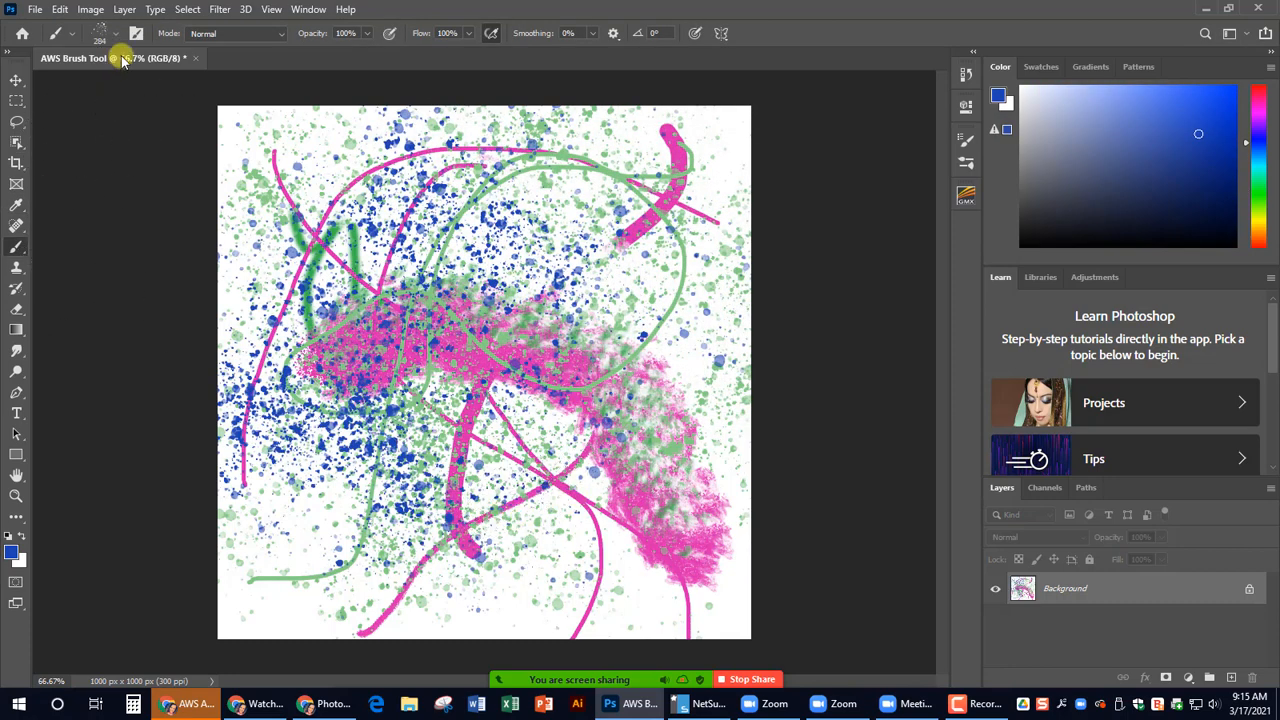
# - Choose Kyle's Paintbox - Wet Blender 50 and smear three broad bands across the canvas's top, middle and bottom
pyautogui.click(107, 33)
pyautogui.scroll(2, 134, 400)
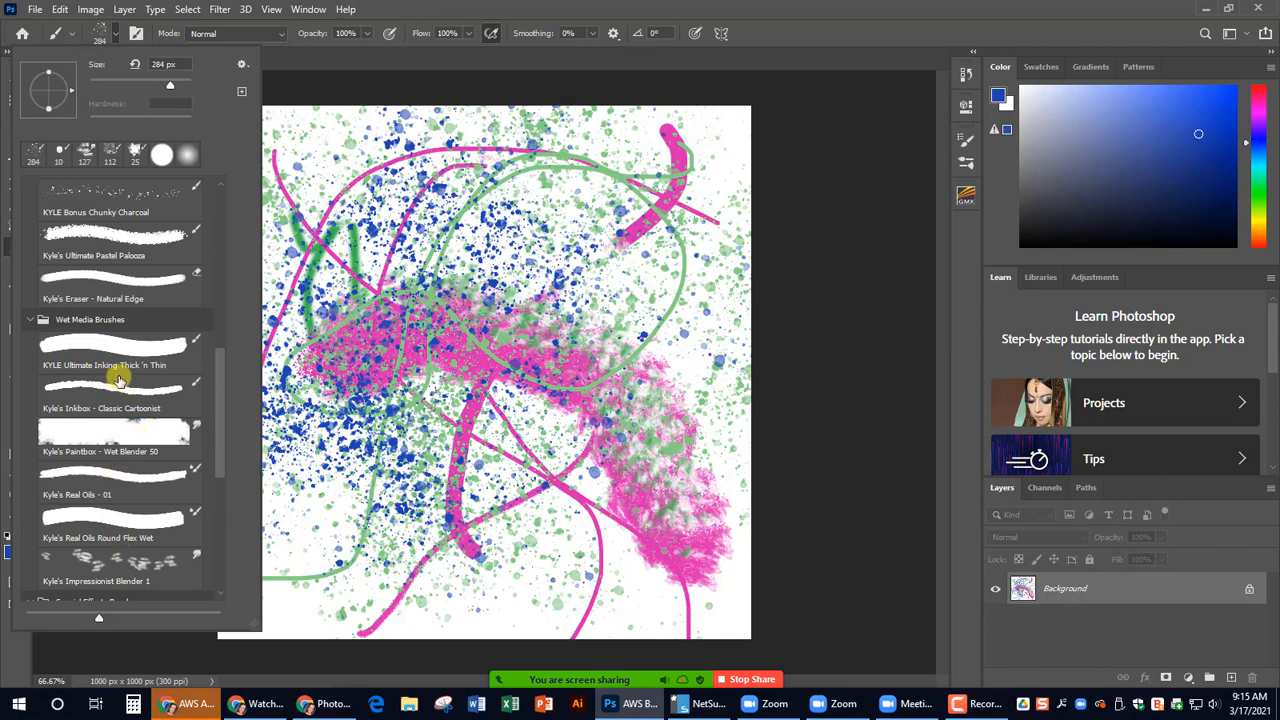
pyautogui.click(120, 438)
pyautogui.click(363, 323)
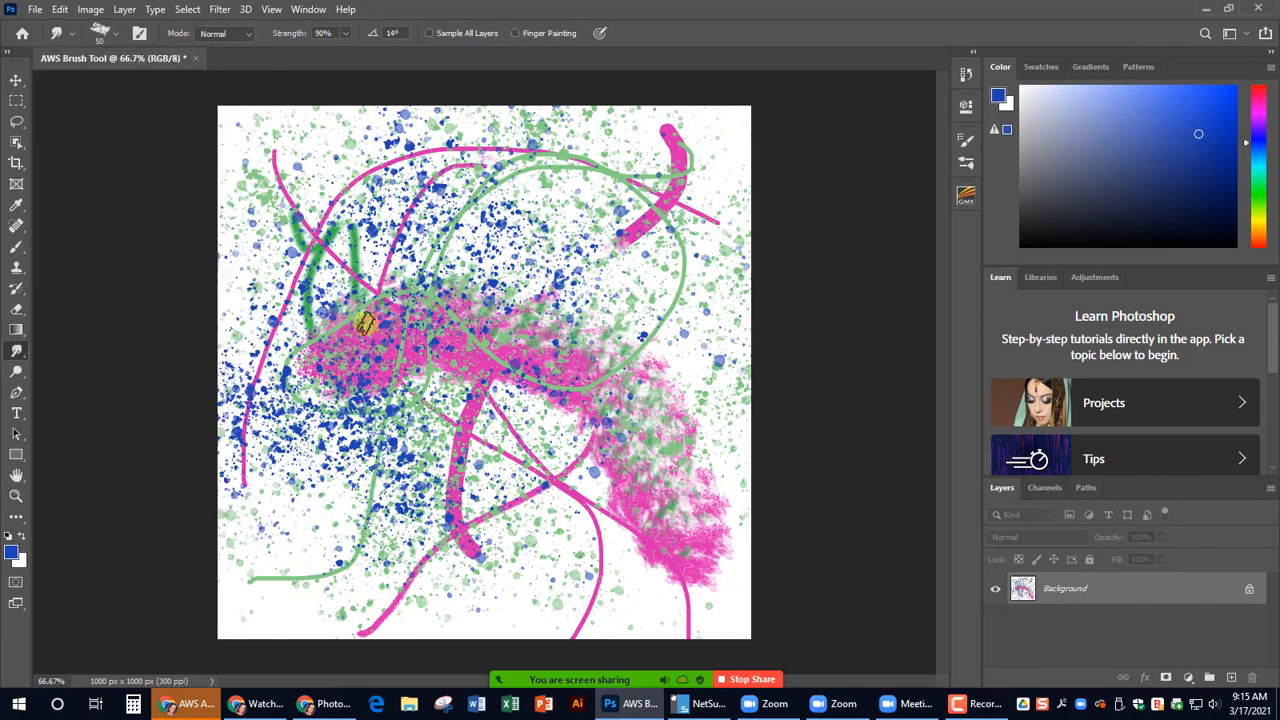
pyautogui.moveTo(363, 323)
pyautogui.mouseDown()
pyautogui.moveTo(465, 329)
pyautogui.moveTo(689, 461)
pyautogui.moveTo(710, 512)
pyautogui.mouseUp()
pyautogui.moveTo(645, 168)
pyautogui.mouseDown()
pyautogui.moveTo(324, 205)
pyautogui.moveTo(238, 238)
pyautogui.mouseUp()
pyautogui.moveTo(203, 505)
pyautogui.mouseDown()
pyautogui.moveTo(516, 538)
pyautogui.moveTo(726, 617)
pyautogui.mouseUp()
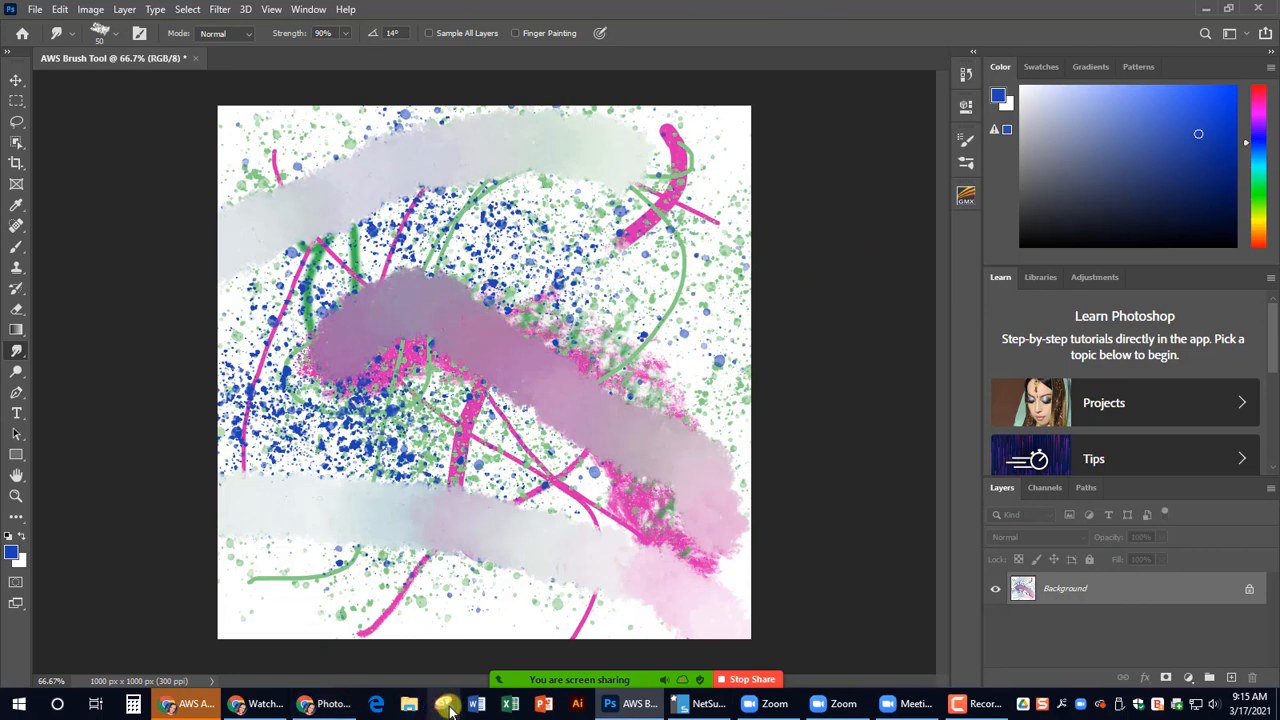
# - Switch to Snipping Tool, capture a new snip of the whole Photoshop window, and maximize and restore the window showing it
pyautogui.click(450, 700)
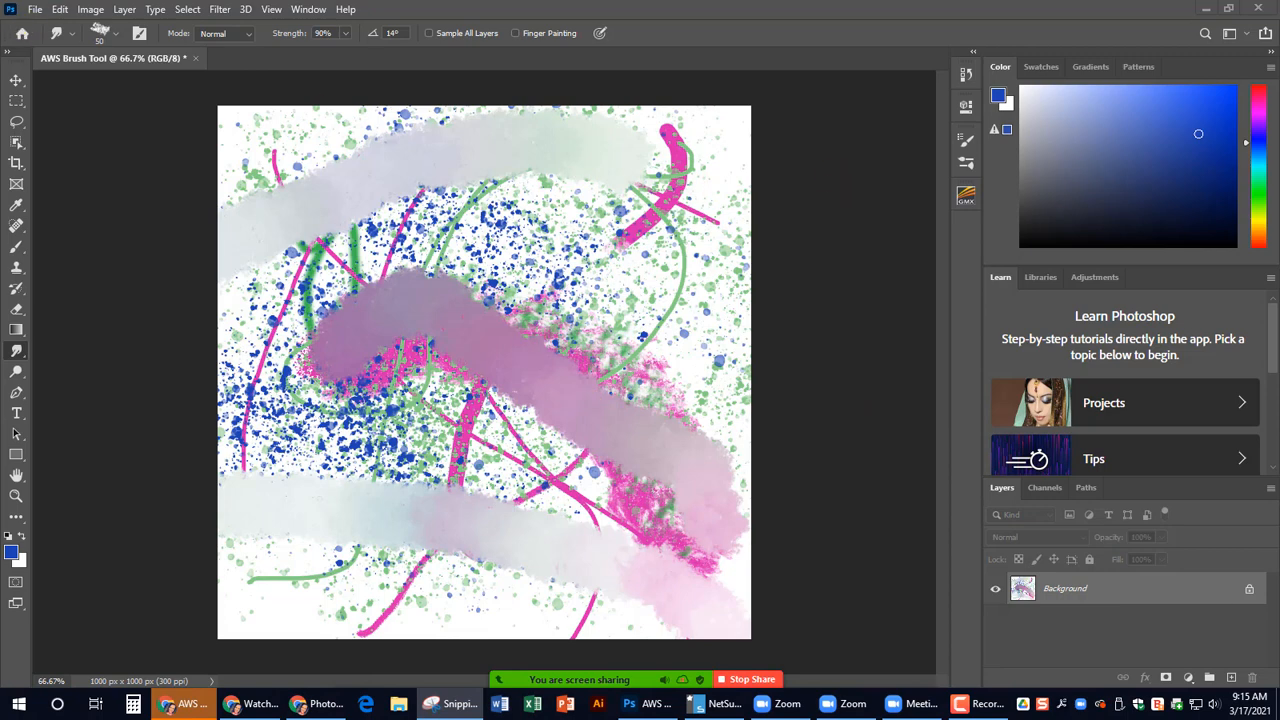
pyautogui.hotkey('ctrl', 'n')
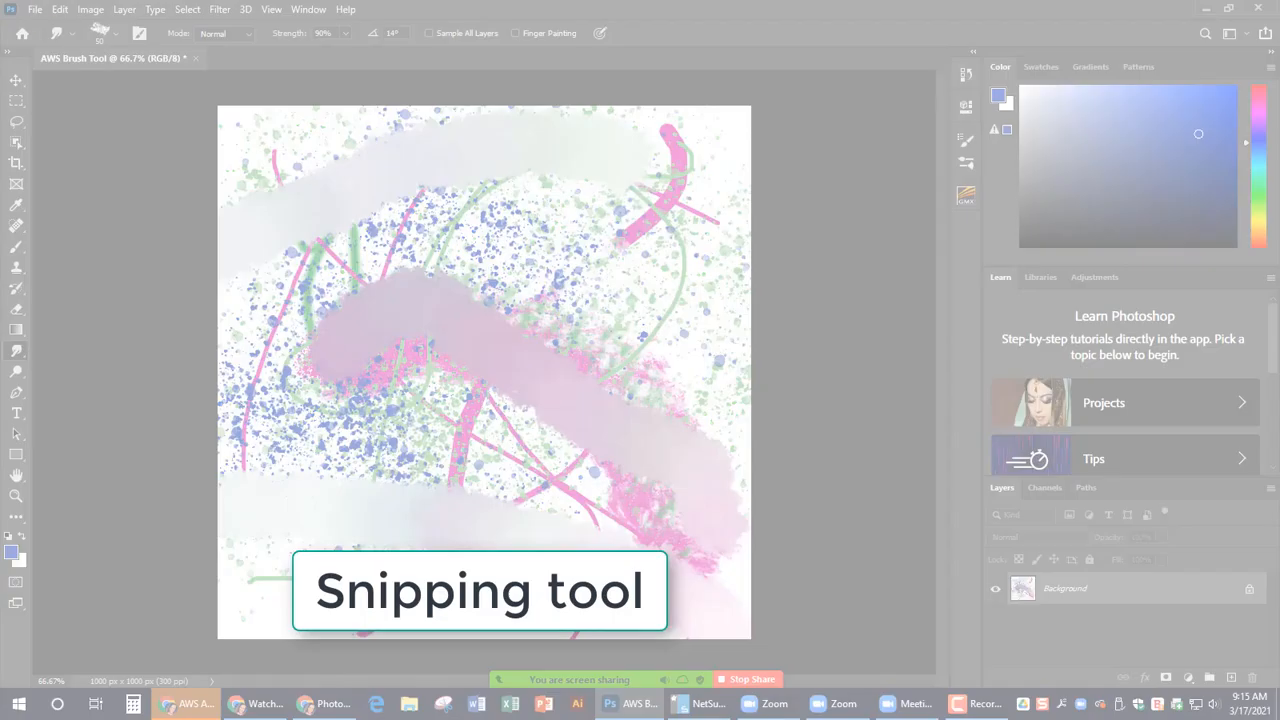
pyautogui.moveTo(4, 1); pyautogui.dragTo(1250, 676)
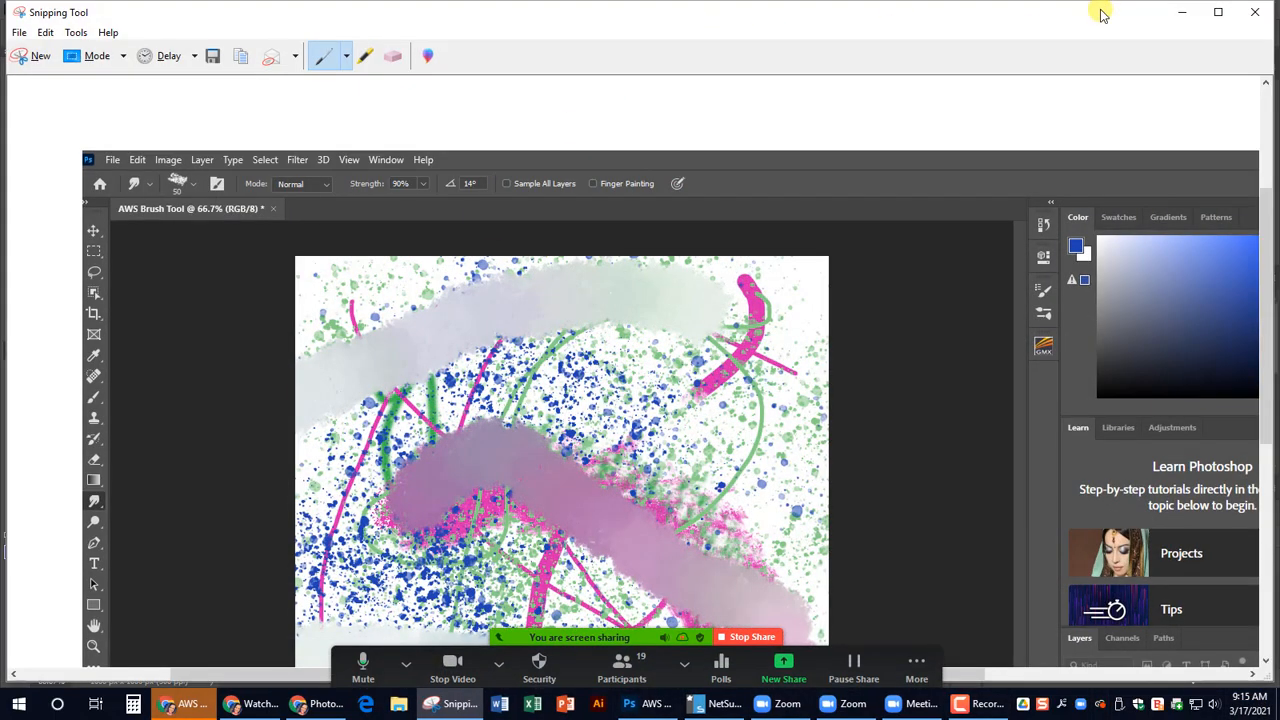
pyautogui.click(1218, 12)
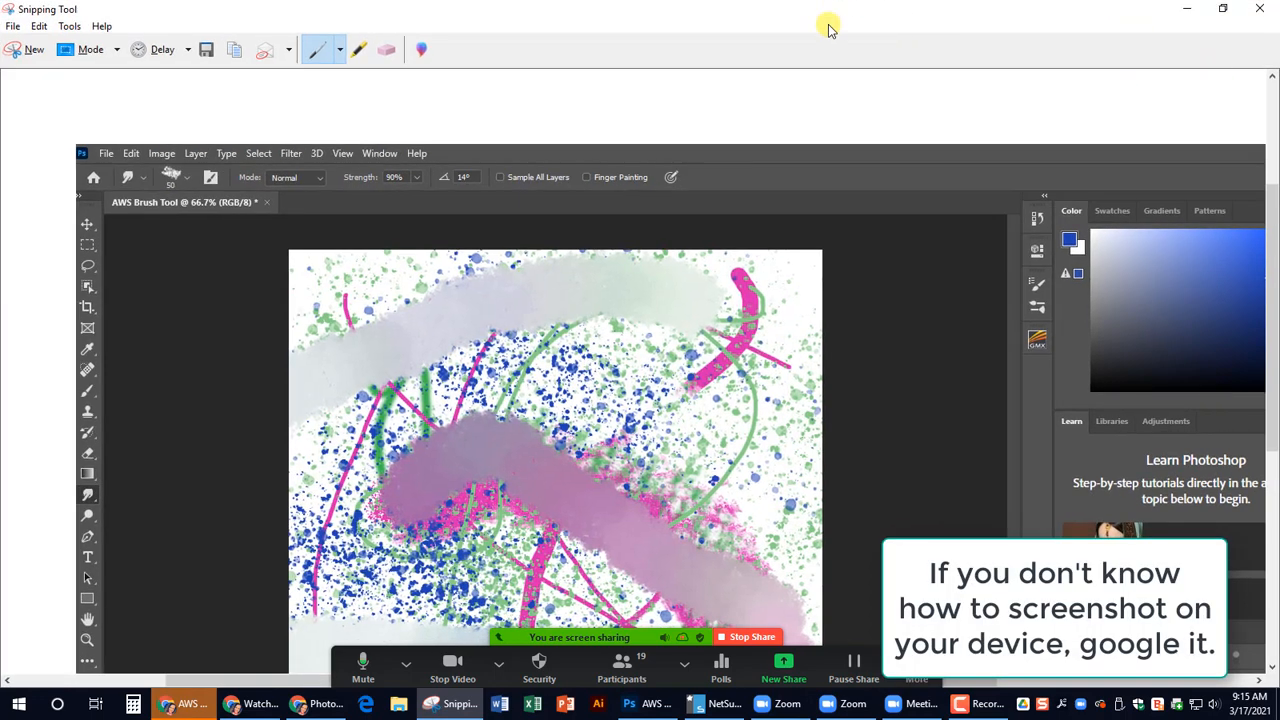
pyautogui.click(1226, 8)
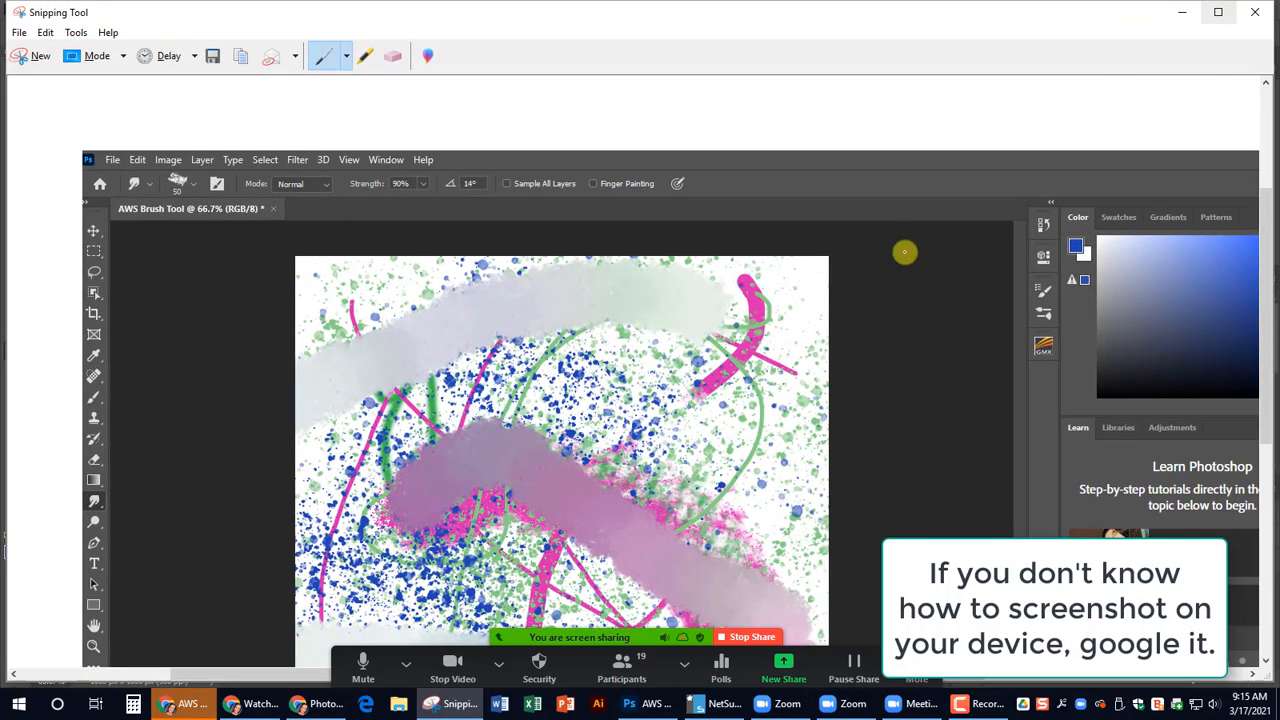
pyautogui.scroll(-3, 903, 251)
pyautogui.scroll(3, 575, 488)
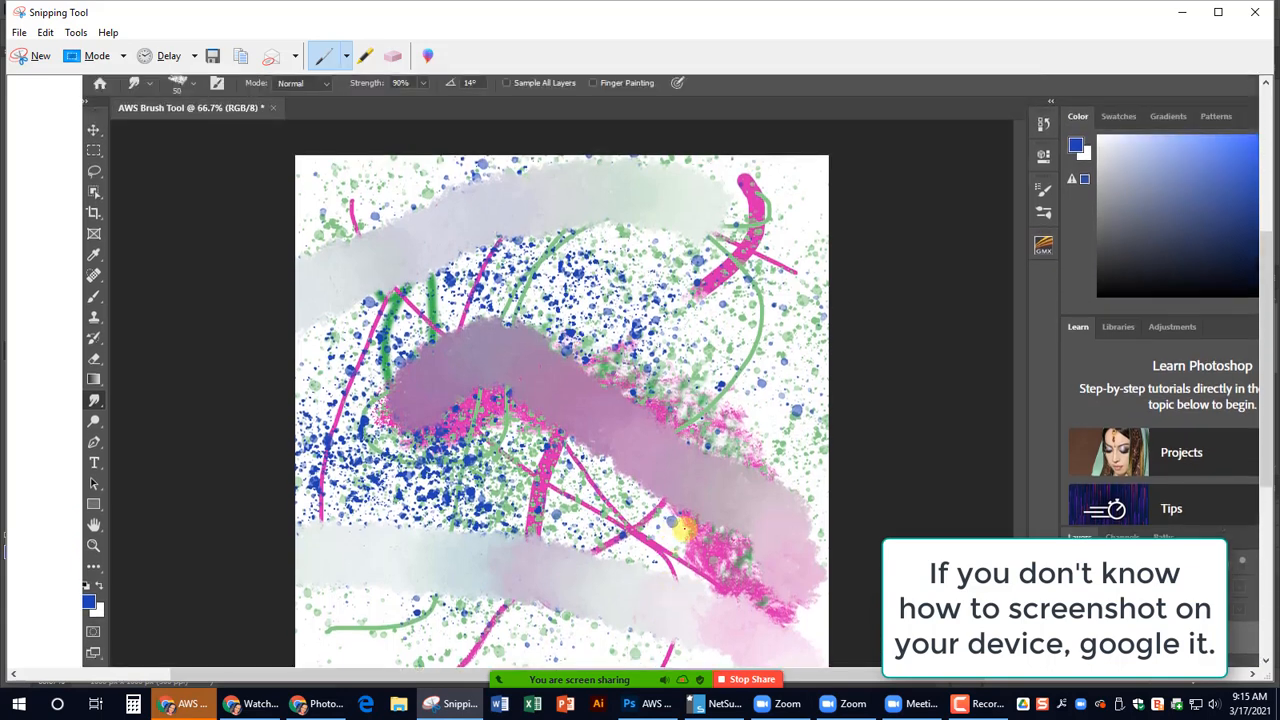
pyautogui.scroll(-1, 752, 348)
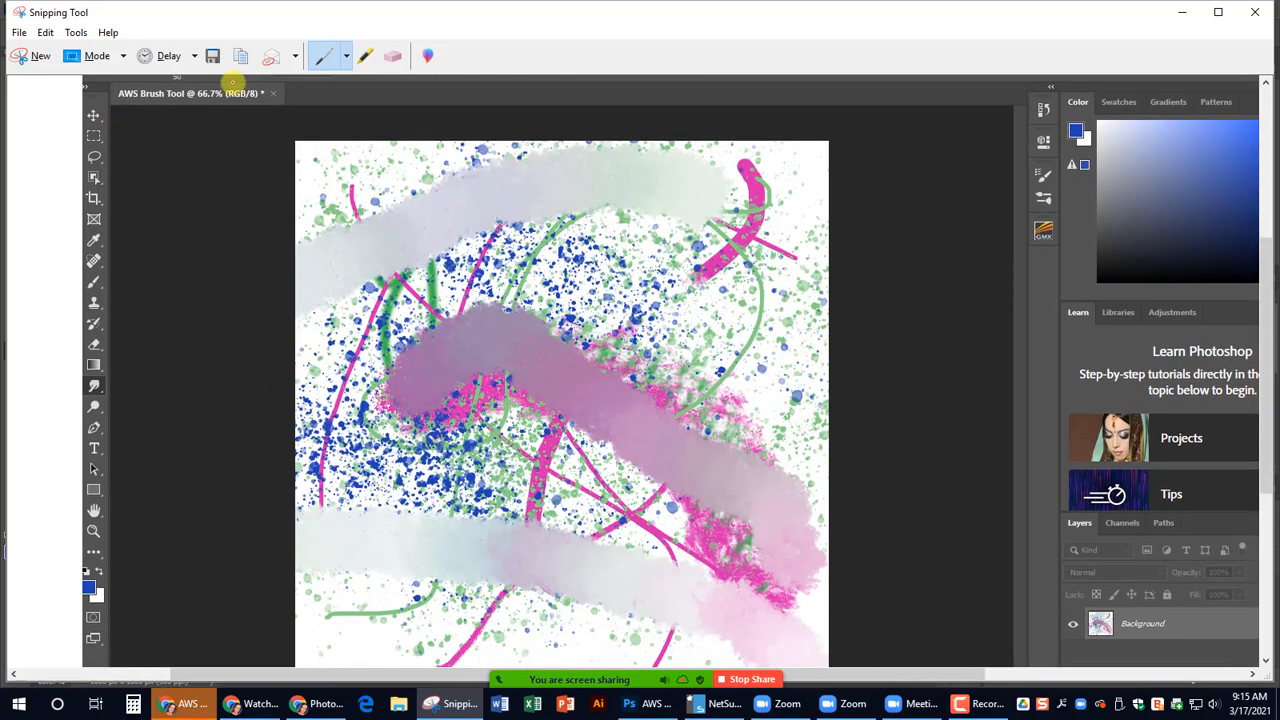
pyautogui.scroll(2, 450, 120)
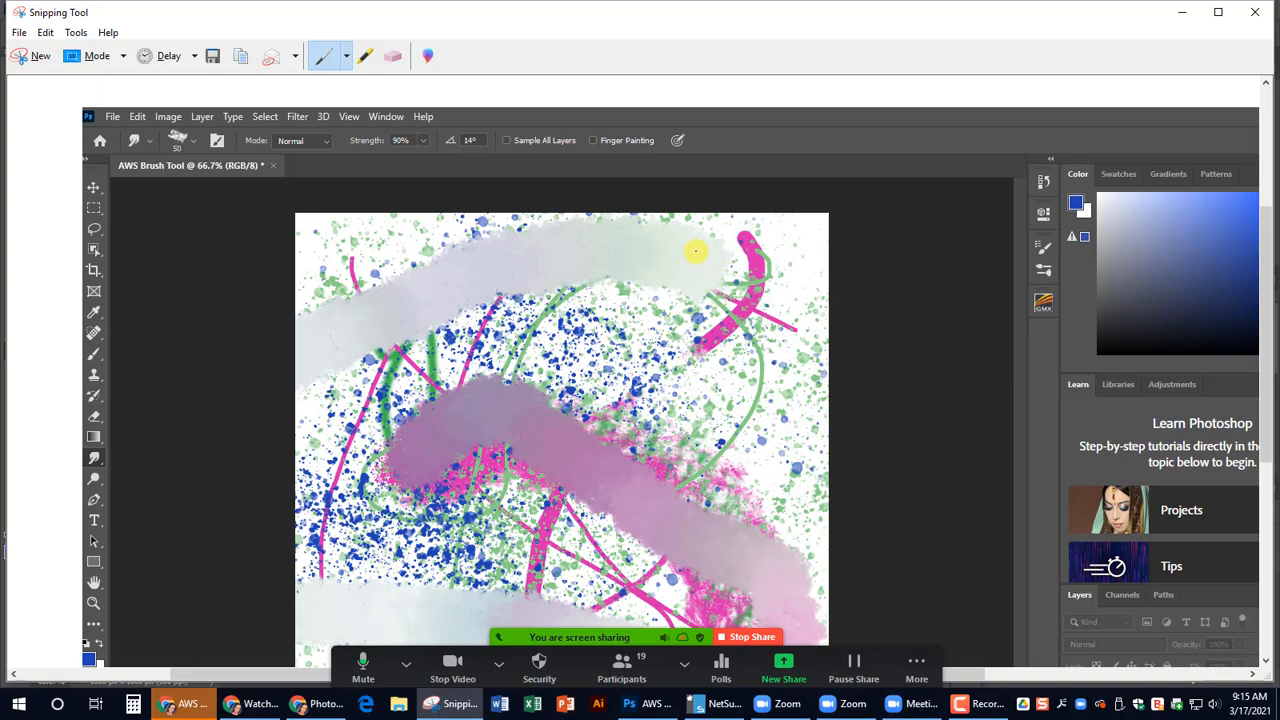
# - Switch to the Schoology assignment "AWS Adobe Photoshop - Using the brush tool" in Chrome and view its Submissions area
pyautogui.click(180, 708)
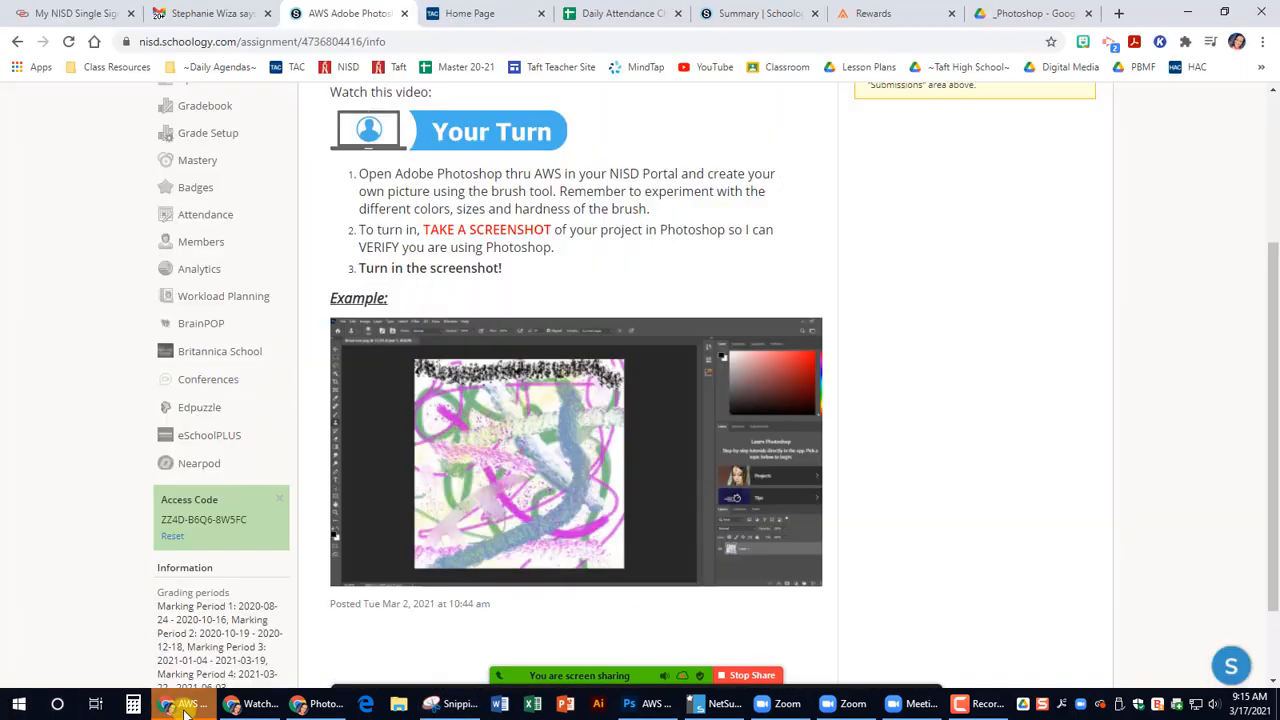
pyautogui.scroll(3, 905, 295)
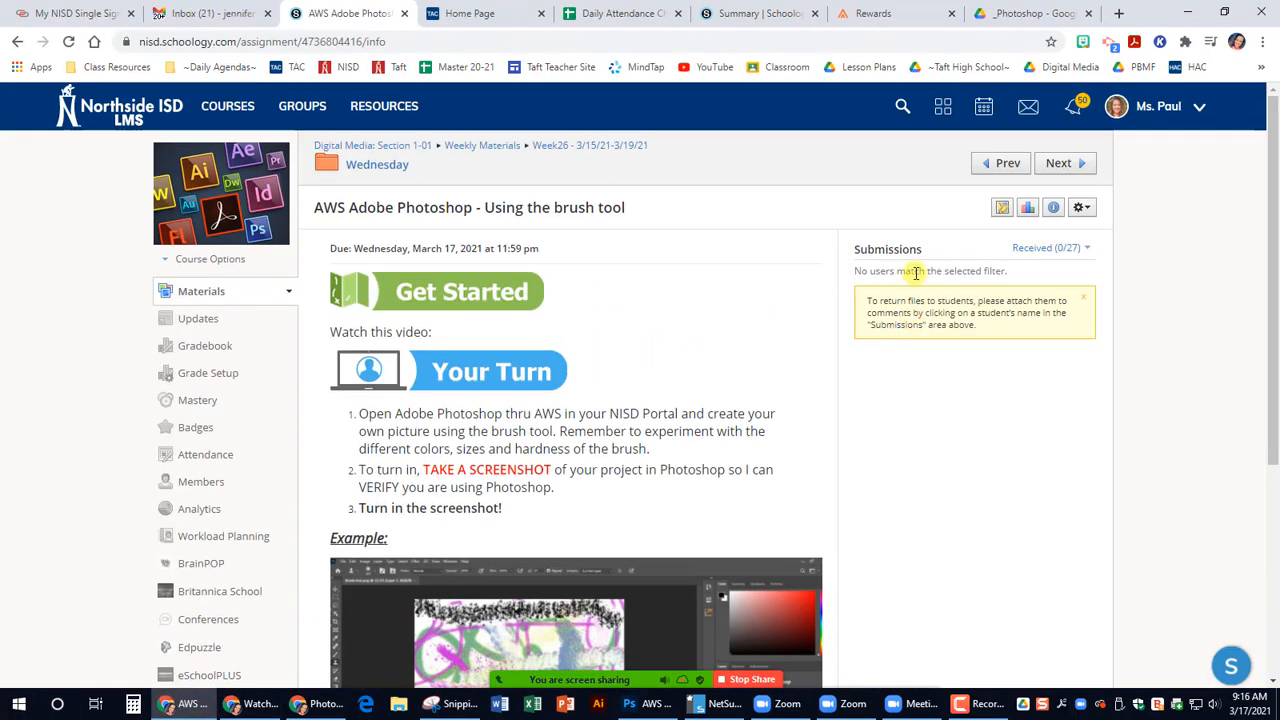
pyautogui.click(915, 273)
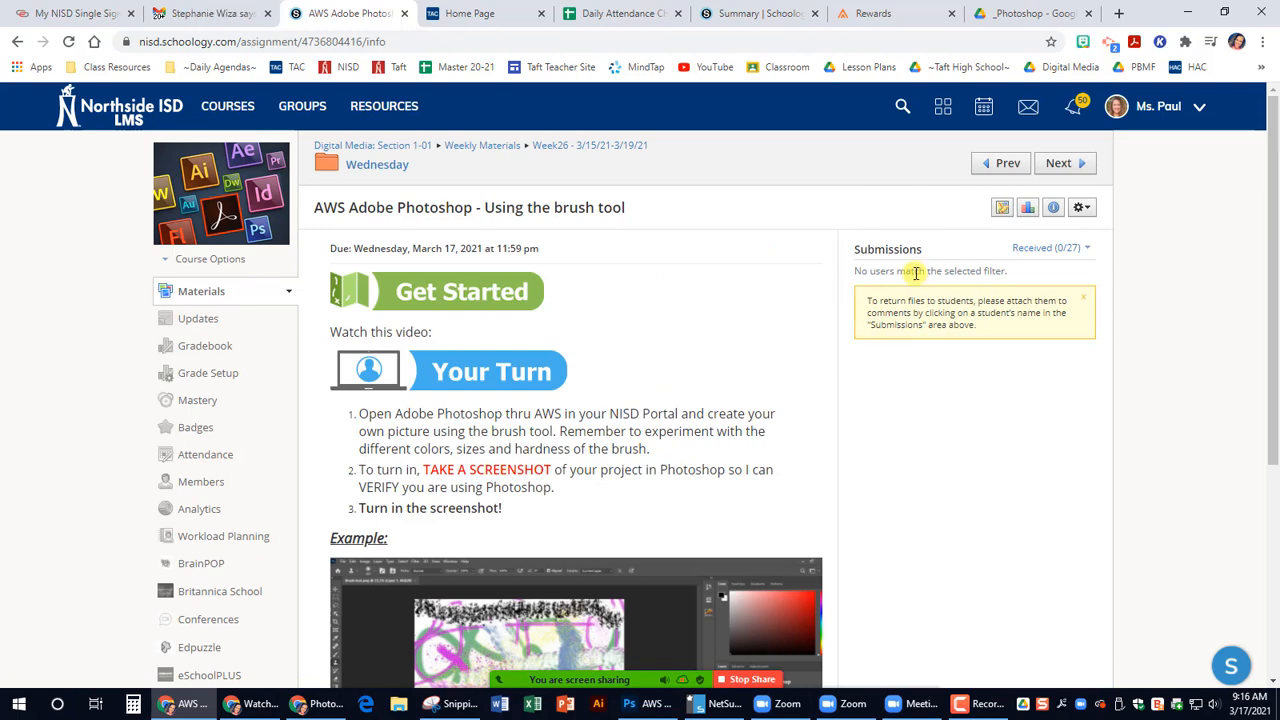